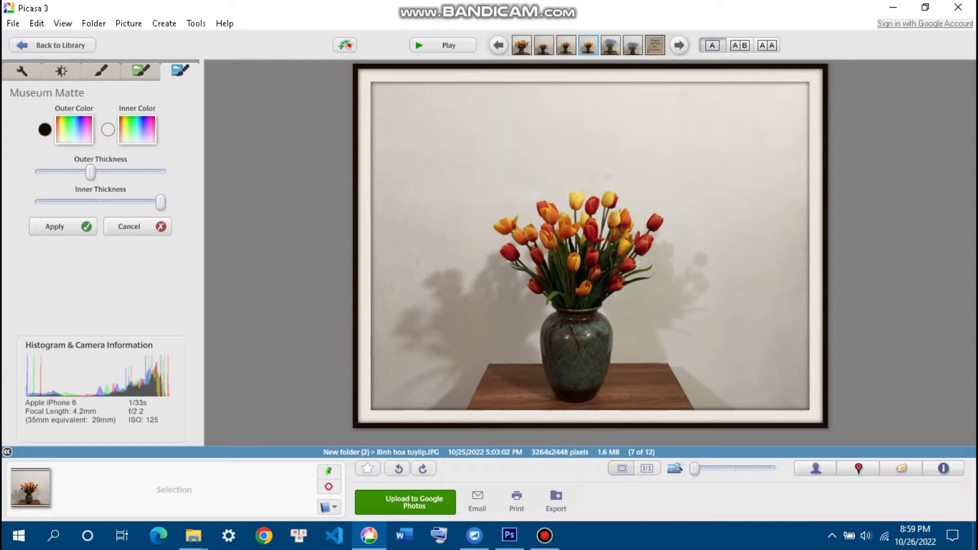
Step: Set the outer color of the Museum Matte to black and apply the matte to the tulip vase photo
click(74, 129)
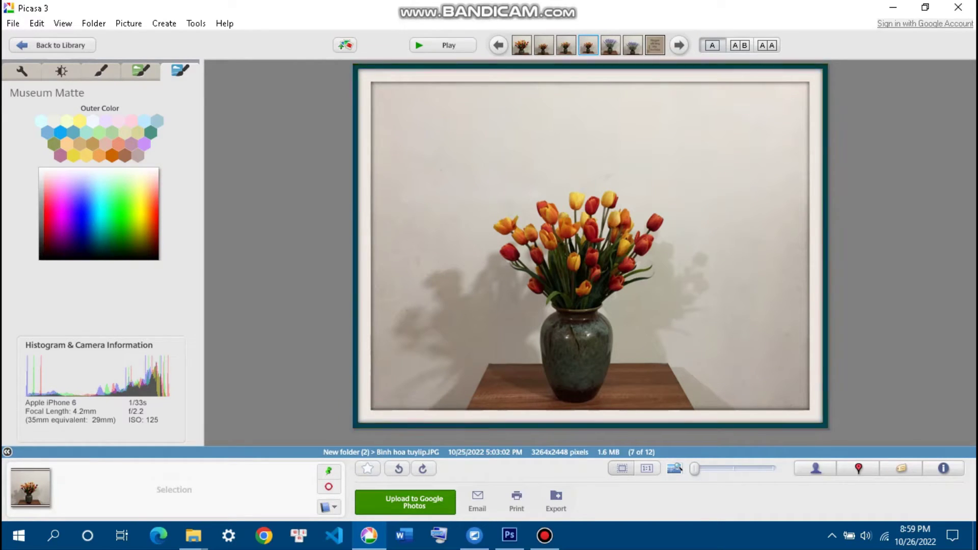
click(55, 121)
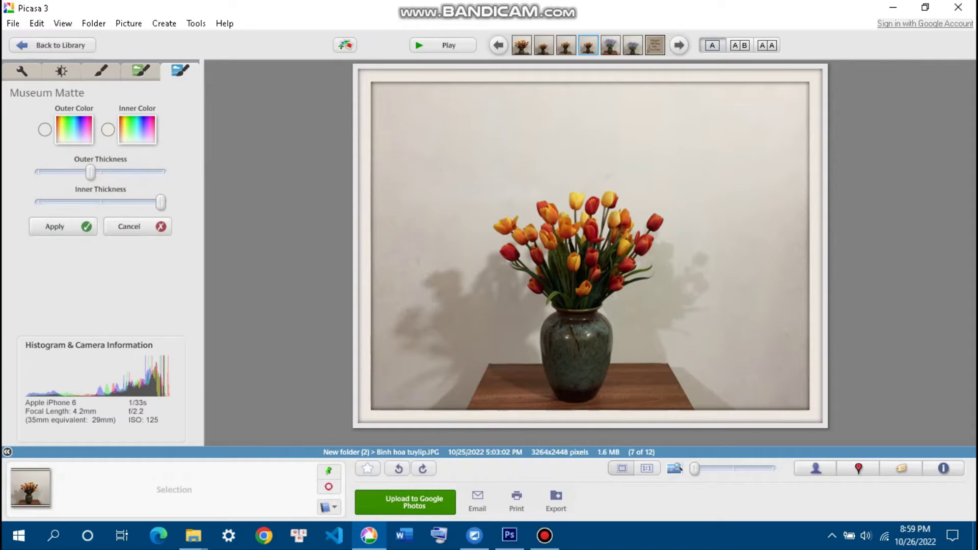
click(73, 129)
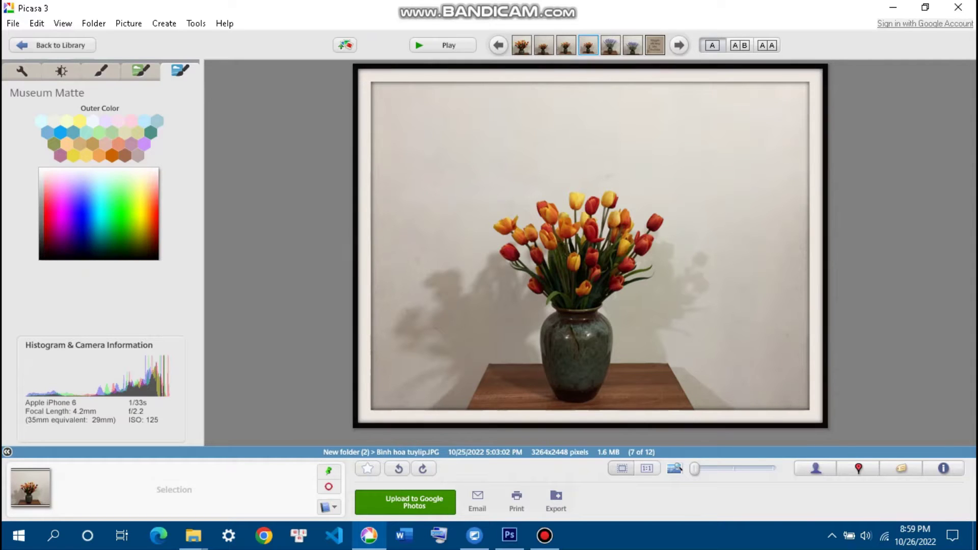
click(42, 256)
click(51, 226)
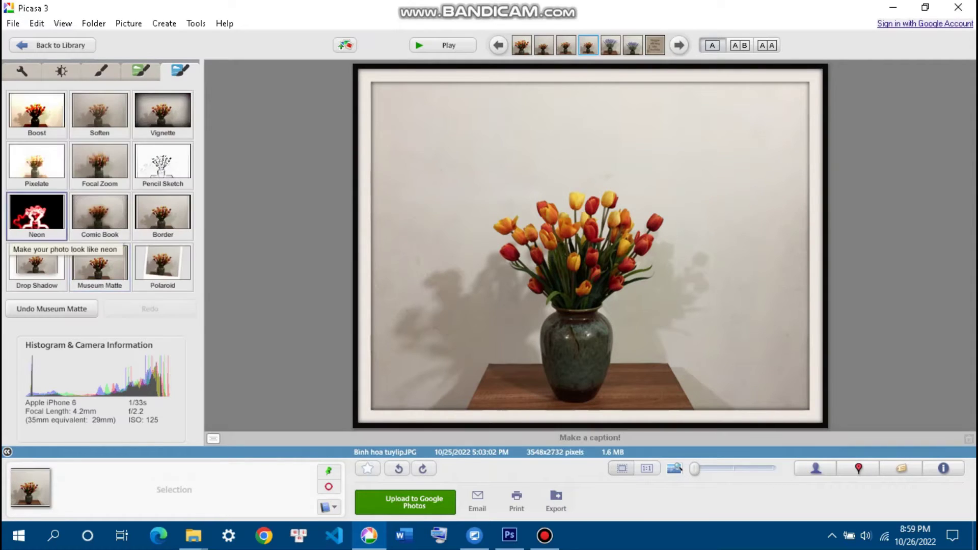
Step: Save the framed tulip photo as a new JPEG file named a in New folder (2), and undo the Museum Matte on the original
click(12, 23)
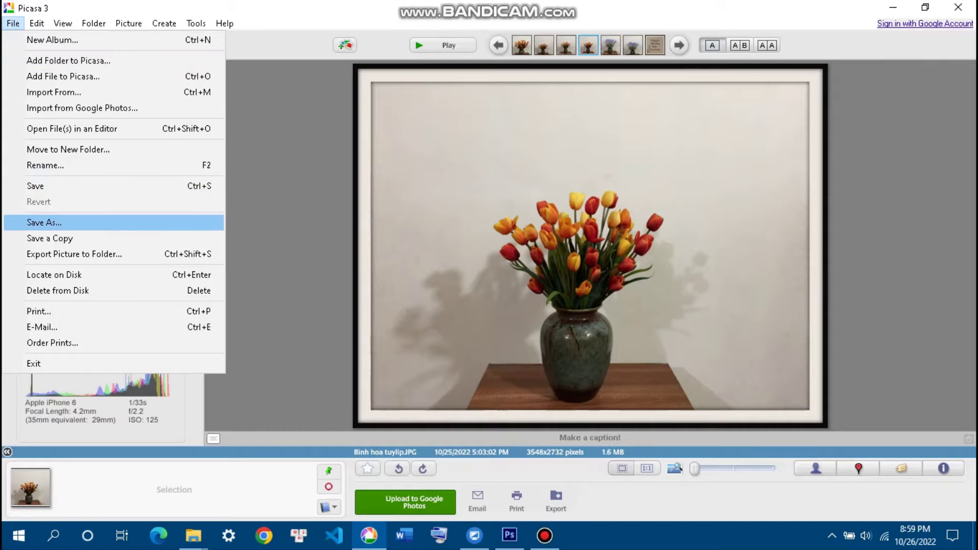
click(43, 222)
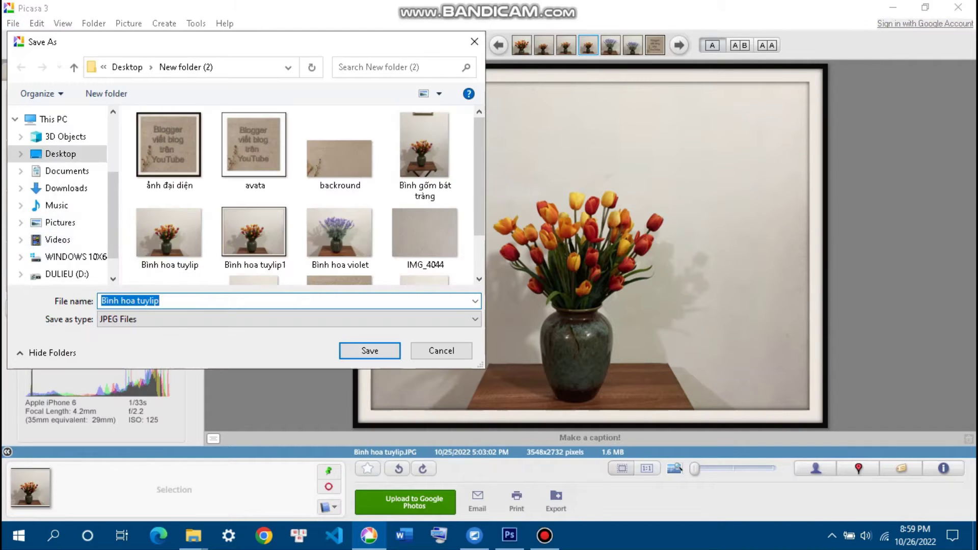
click(160, 301)
drag(159, 300, 101, 301)
text(a)
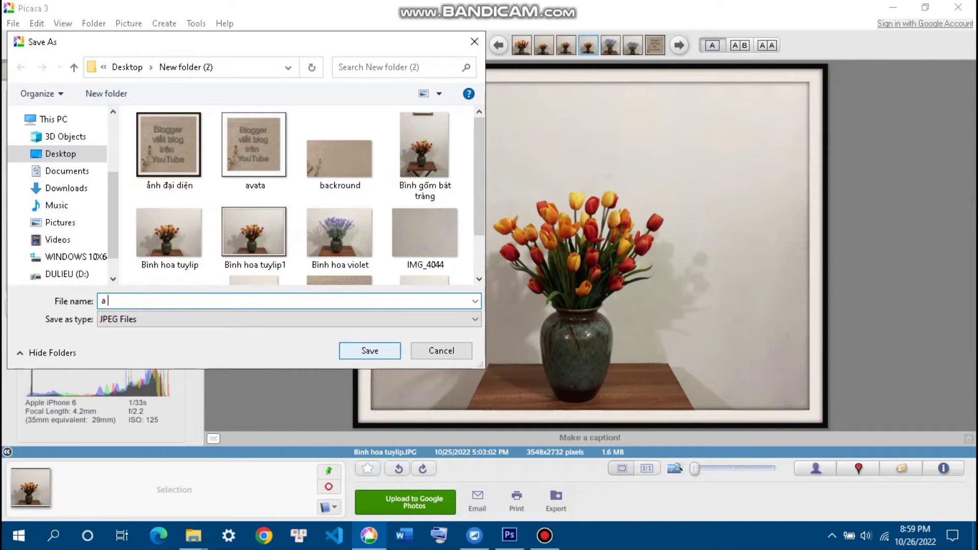
click(370, 351)
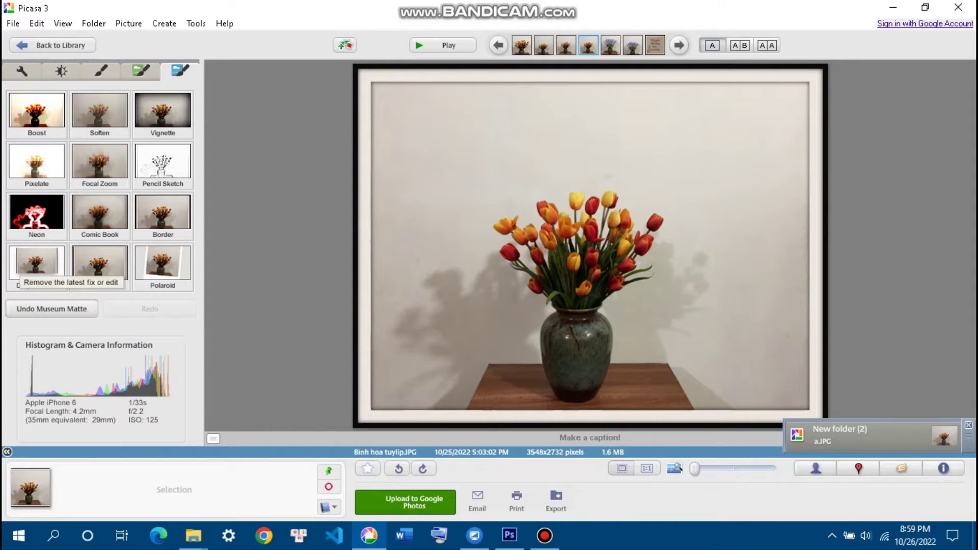
click(51, 309)
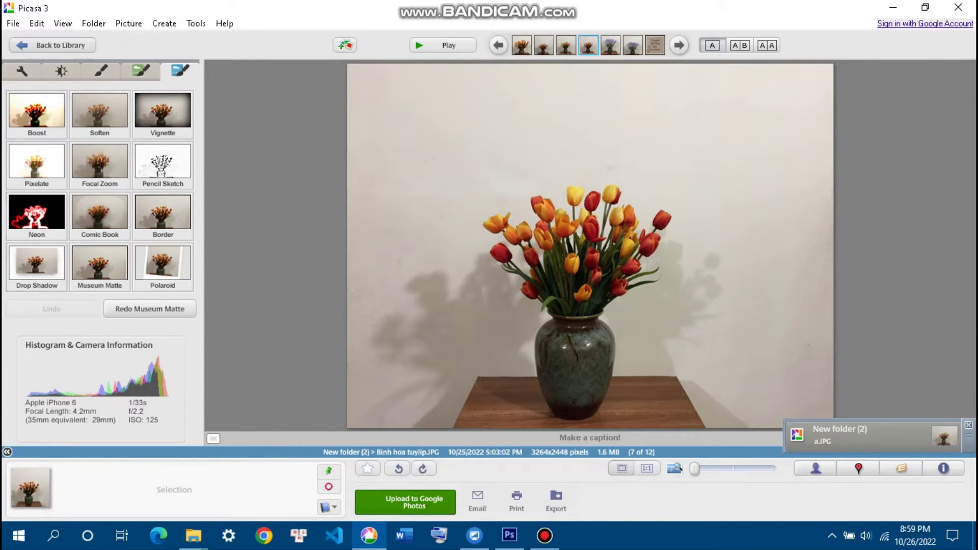
Step: Open the unframed Blogger picture Untitled-1.jpg from the library and apply a Border with a thin black outer edge and a wide white inner edge
click(56, 45)
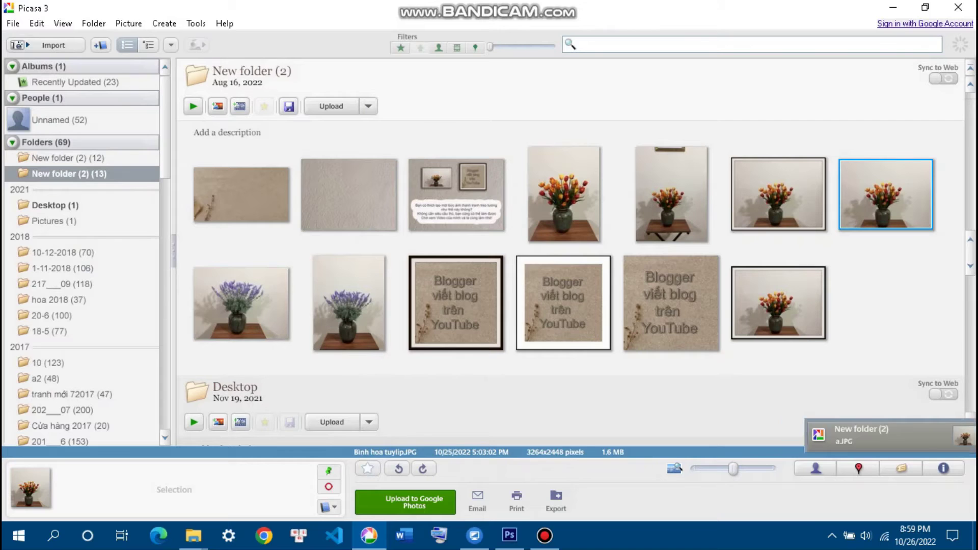
double_click(671, 303)
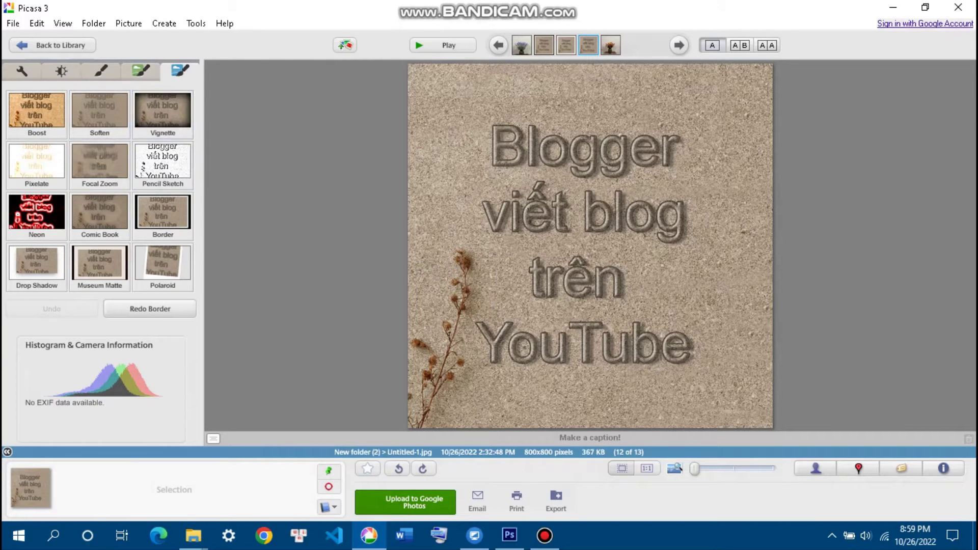
click(162, 211)
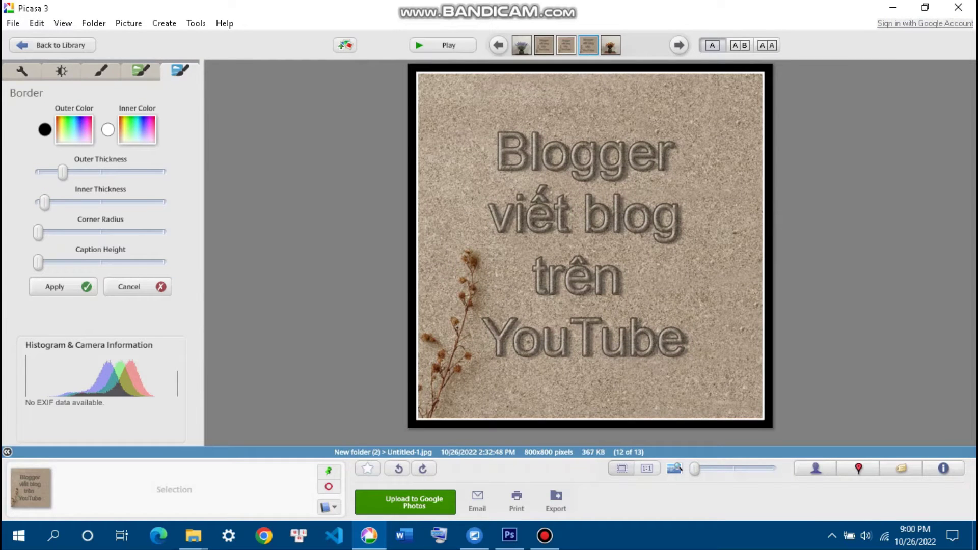
drag(62, 172, 46, 173)
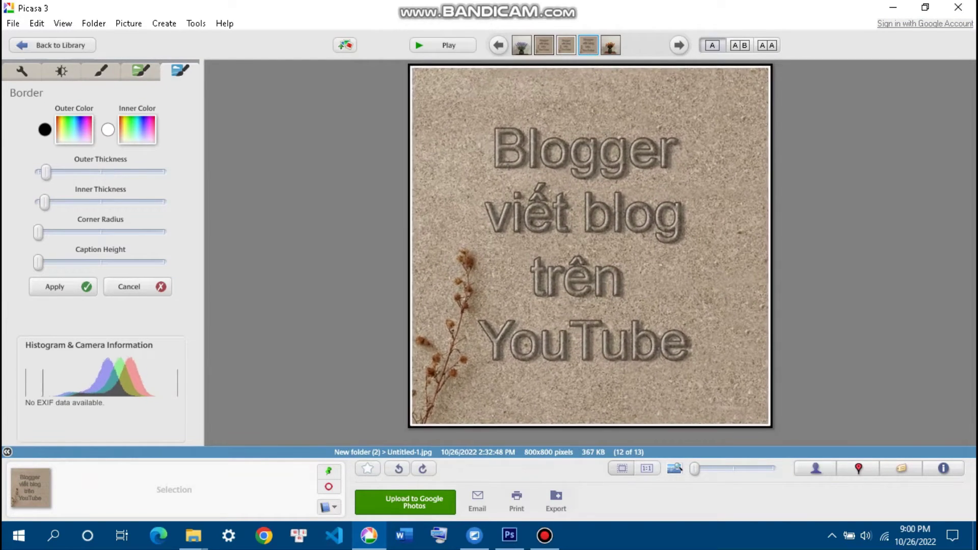
drag(46, 172, 146, 202)
click(55, 286)
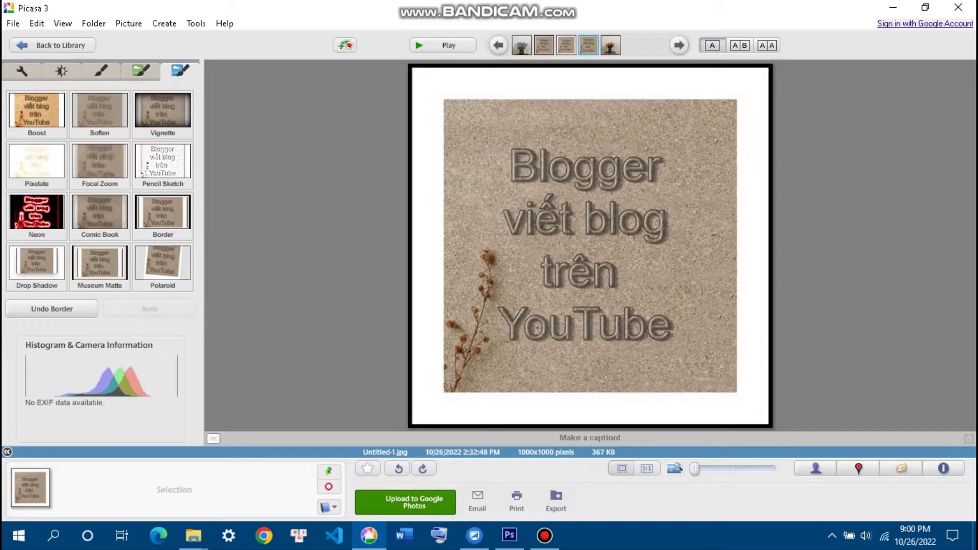
Step: Save the bordered Blogger picture as a new file named b in New folder (2)
click(13, 23)
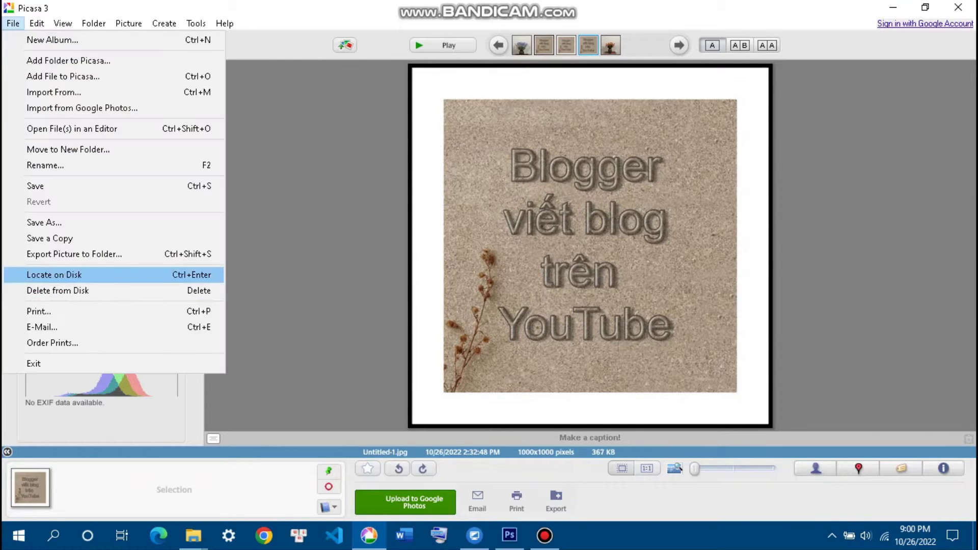
click(44, 222)
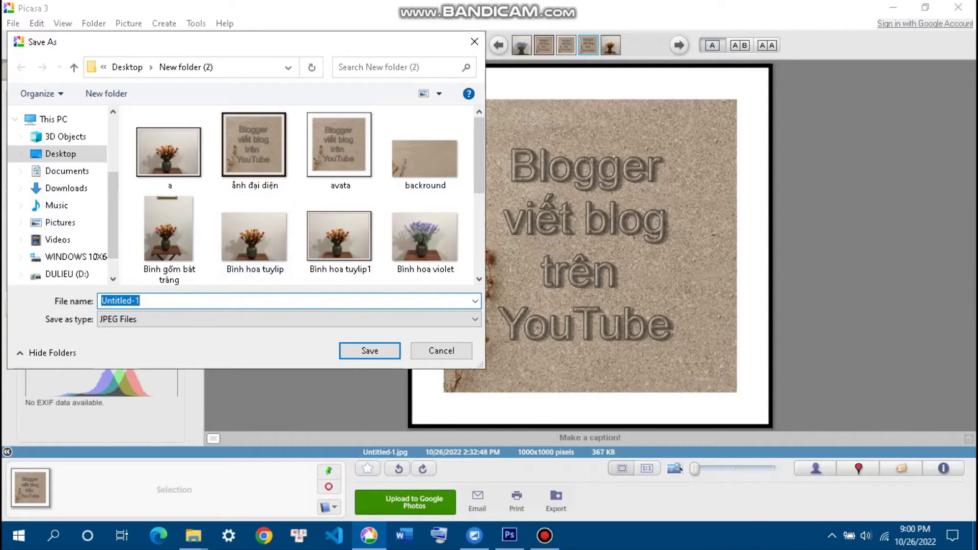
text(b)
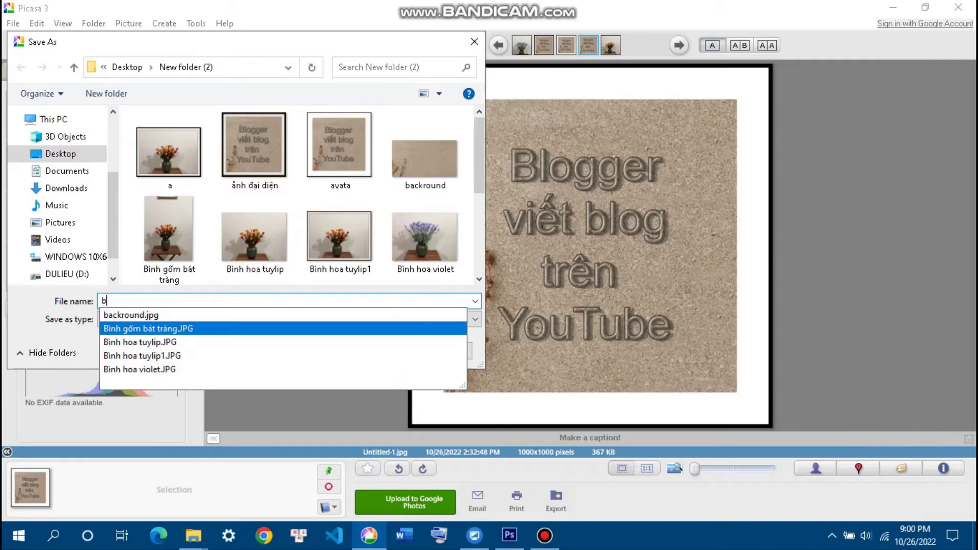
key(Return)
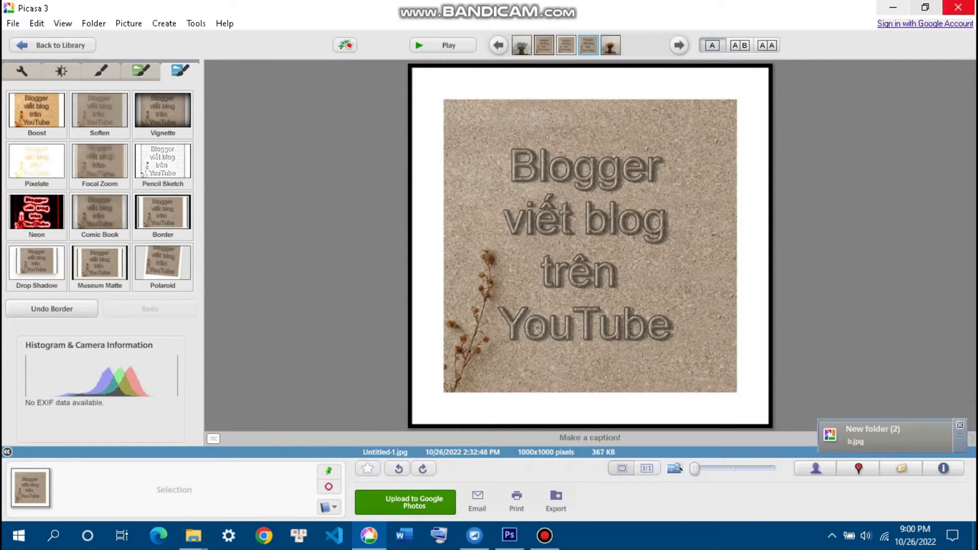
Step: Check the saved picture b in the File Explorer folder, and return to Picasa to look through the framed pictures
click(892, 7)
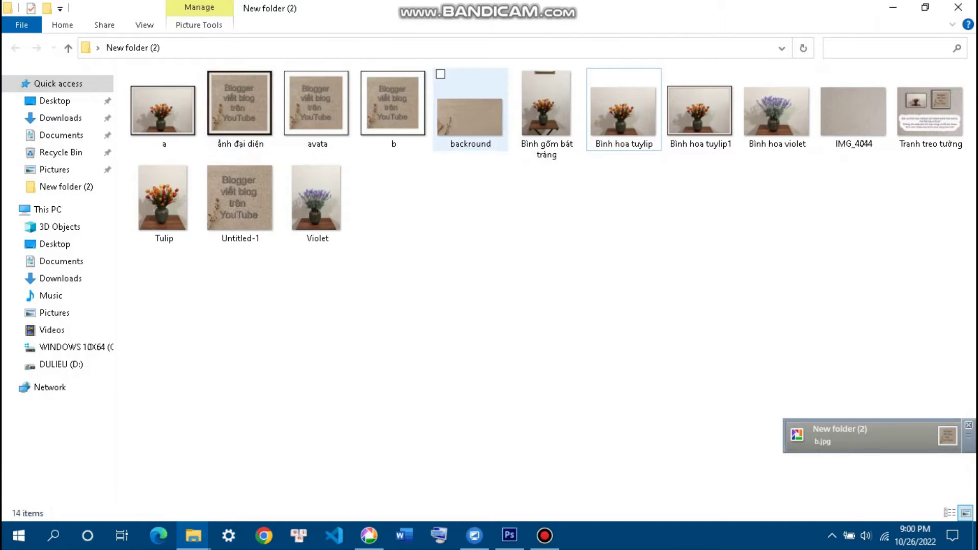
click(393, 109)
click(369, 536)
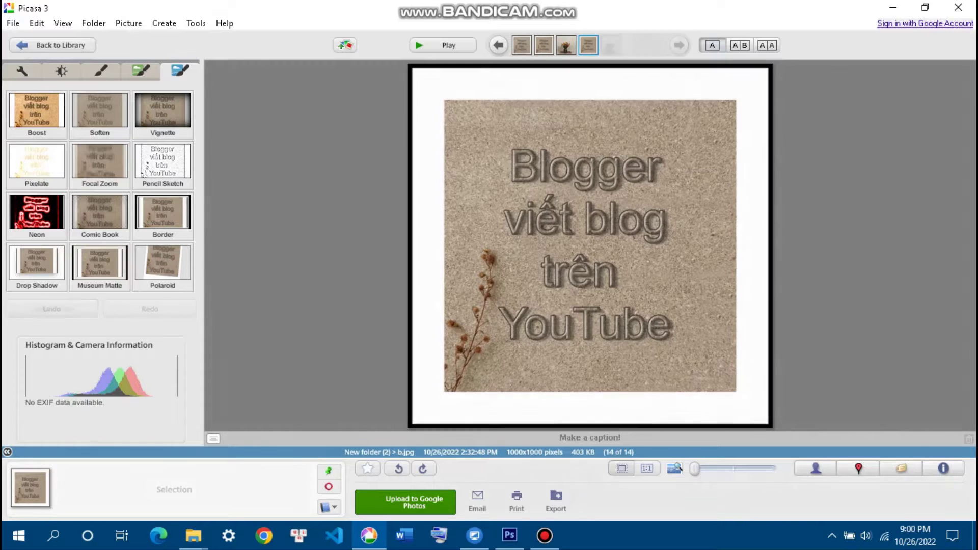
key(Left)
key(Left)
key(Right)
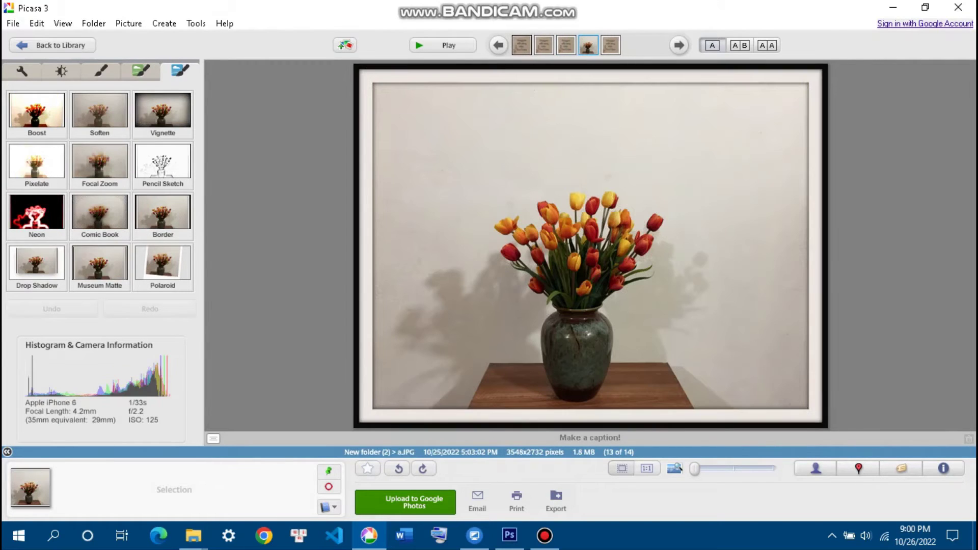
key(Left)
key(Right)
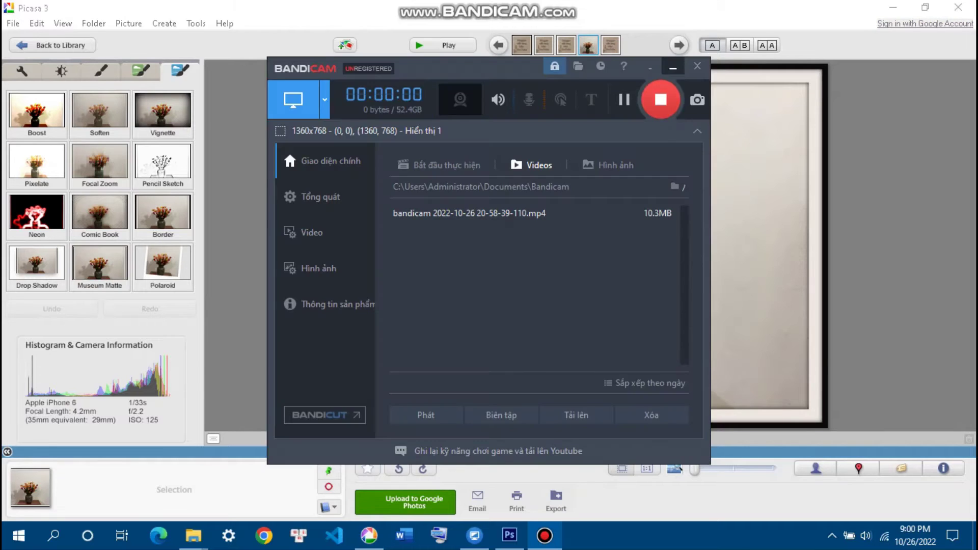
click(675, 64)
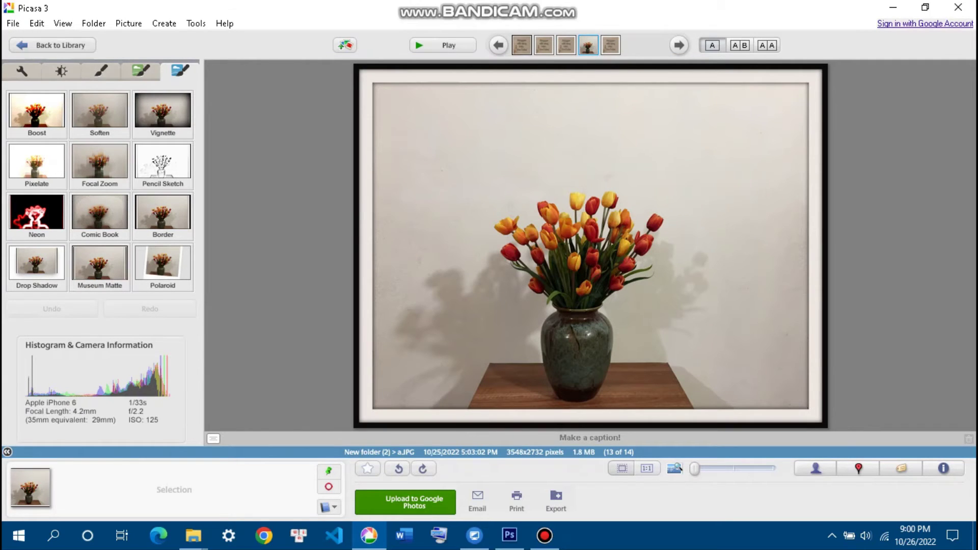
Step: Return to the library and open the plain wall texture IMG_4044.JPG in Adobe Photoshop CS6
click(60, 46)
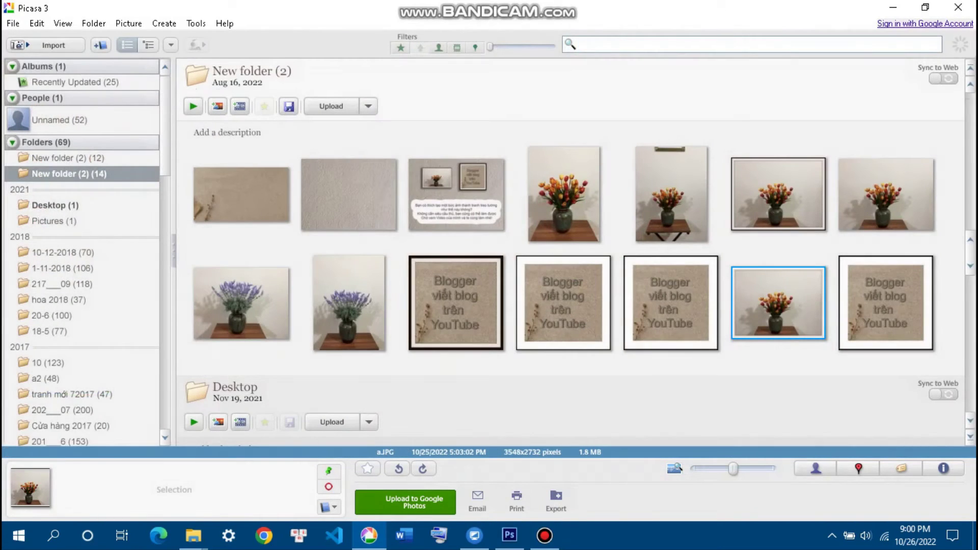
right_click(340, 169)
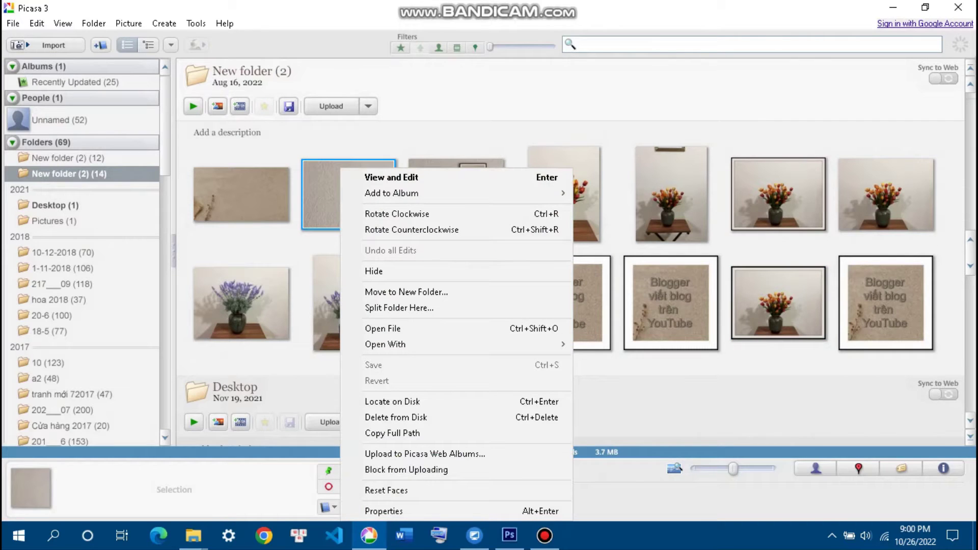
mouse_move(509, 344)
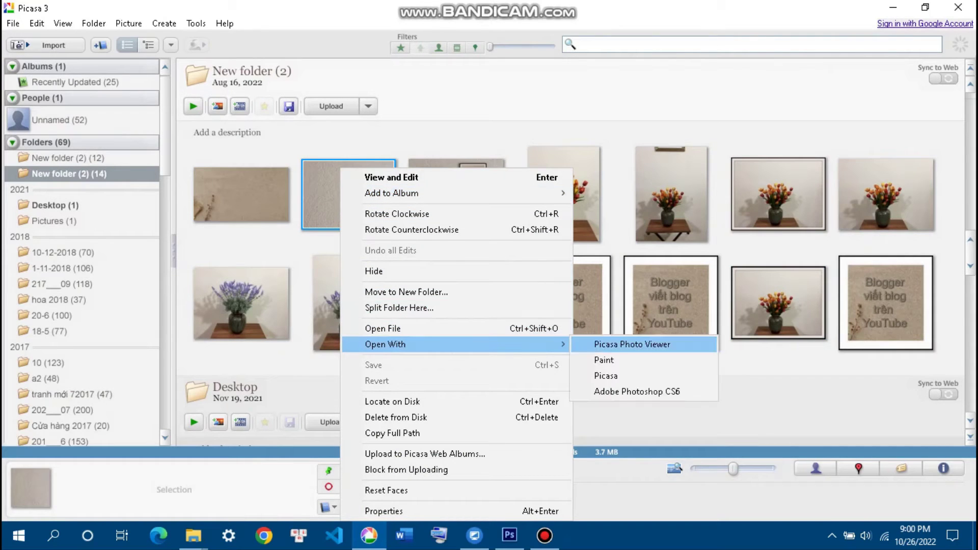
click(636, 391)
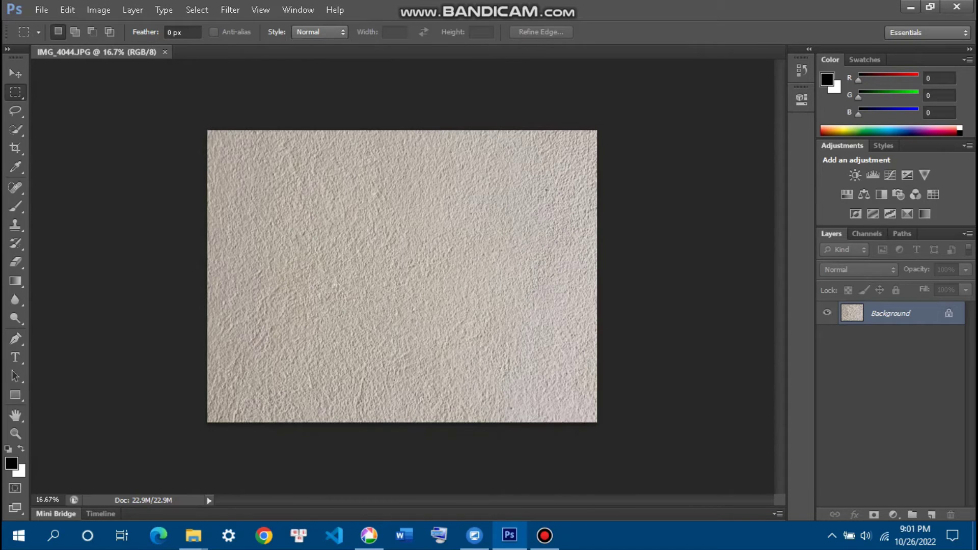
click(42, 10)
click(49, 37)
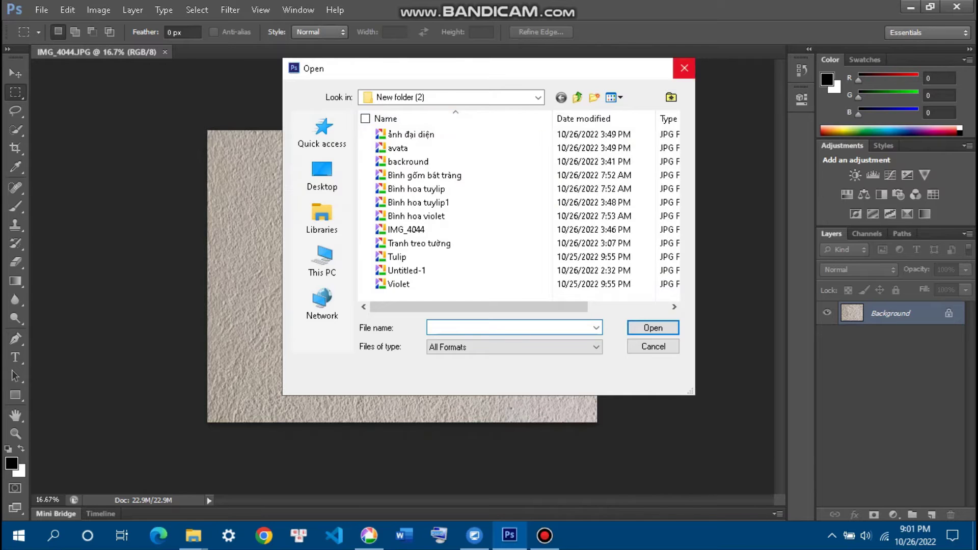
click(684, 68)
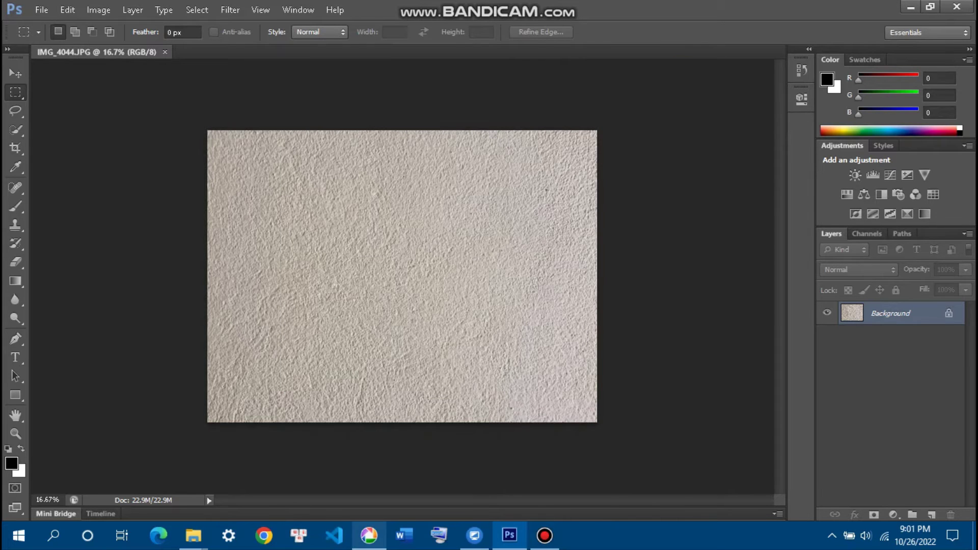
Step: Switch back to Picasa and open the dark-framed Blogger picture ảnh đại diện.jpg in Adobe Photoshop CS6
click(369, 534)
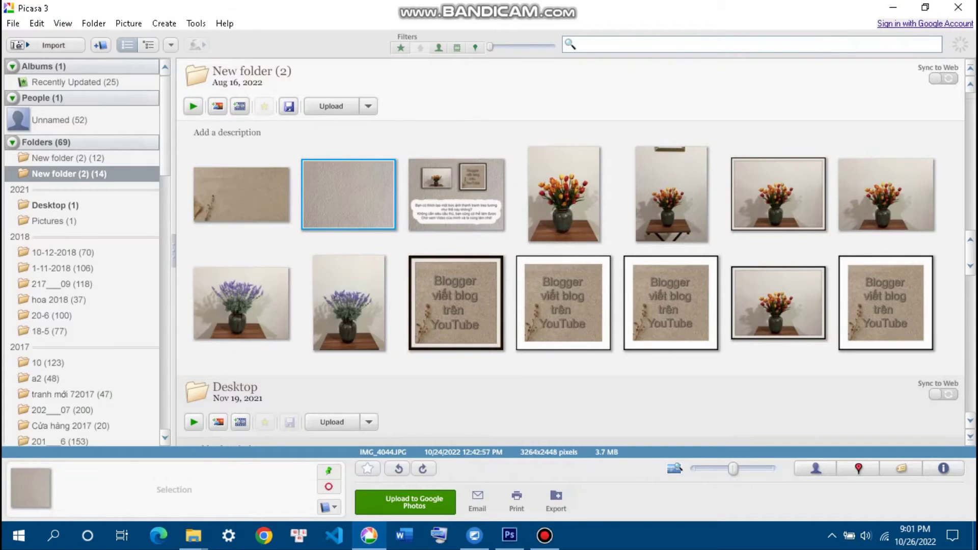
click(456, 303)
right_click(457, 303)
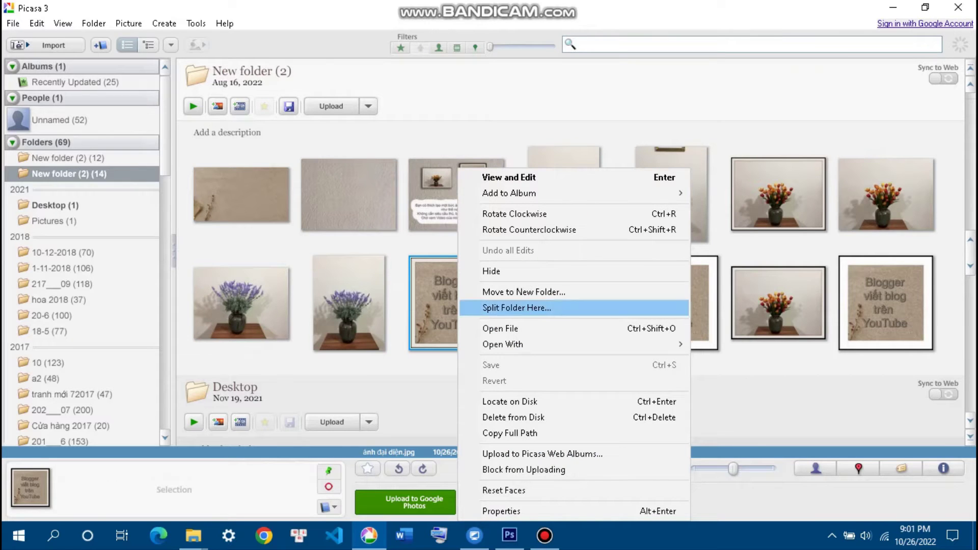
mouse_move(560, 344)
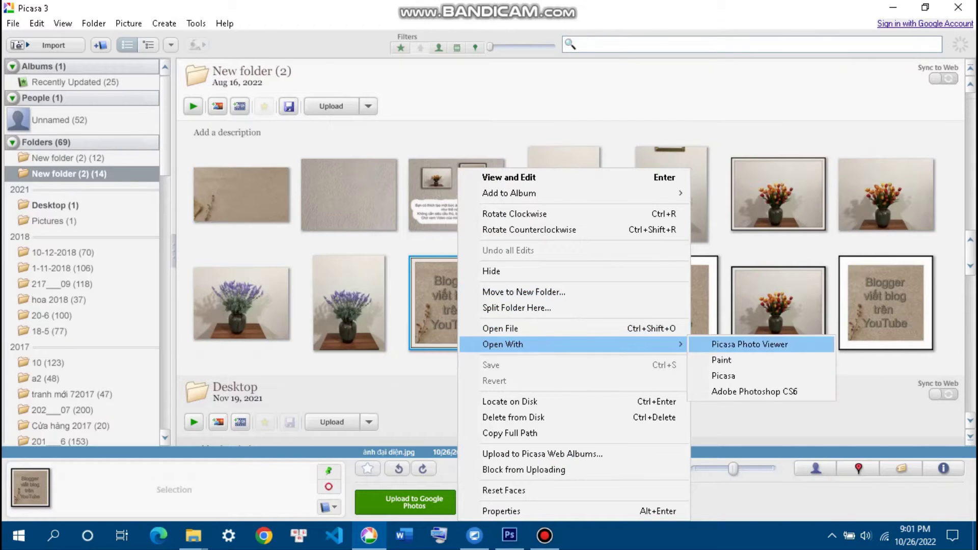
click(754, 391)
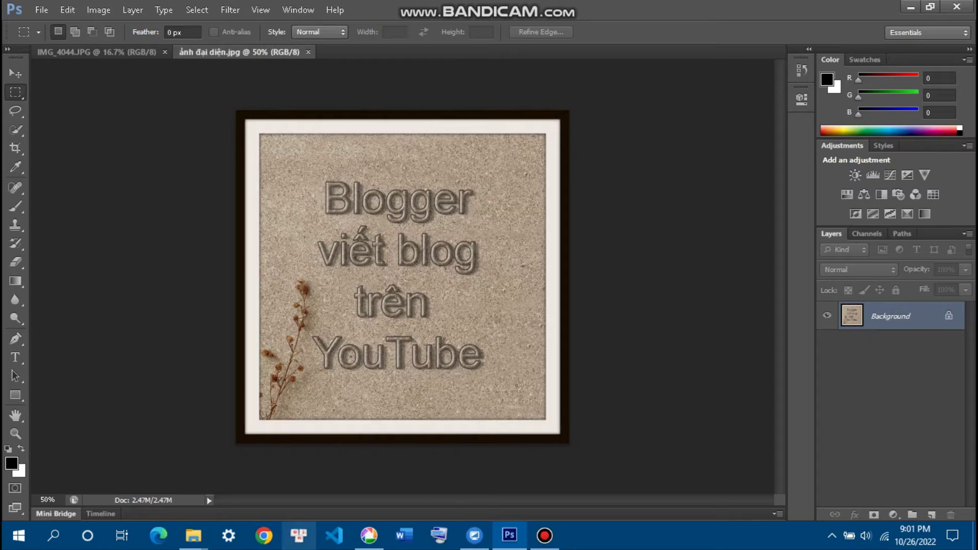
Step: Switch back to Picasa and open the framed tulip picture Bình hoa tuylip1.JPG in Adobe Photoshop CS6
click(369, 535)
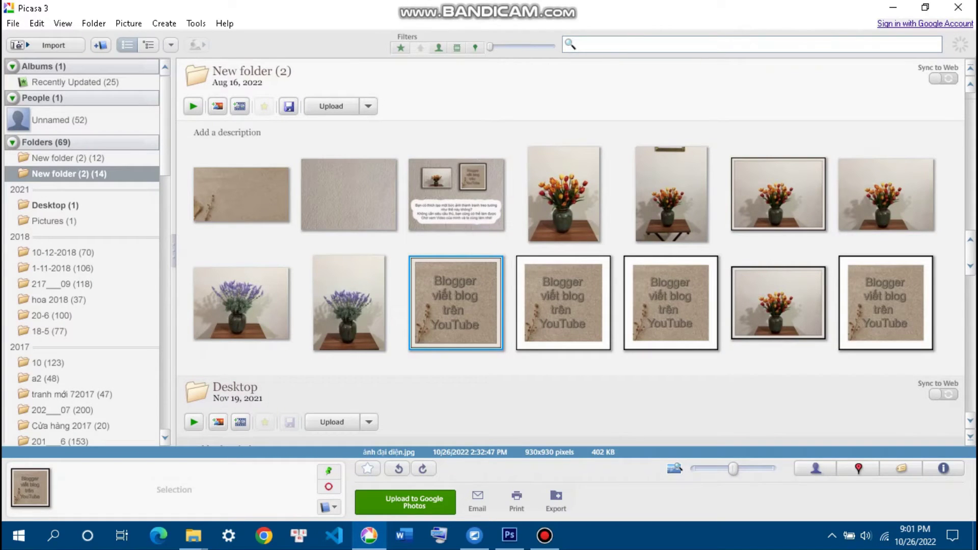
right_click(743, 170)
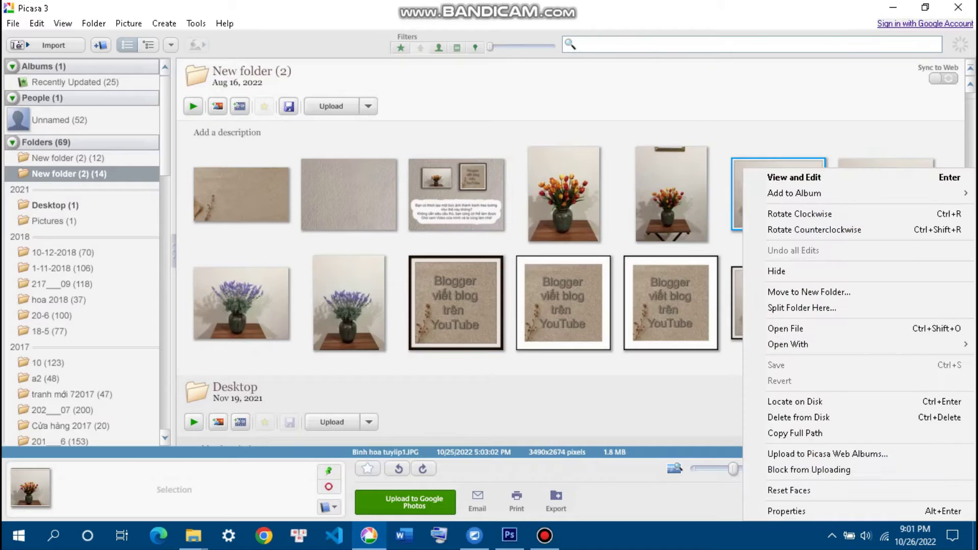
mouse_move(788, 344)
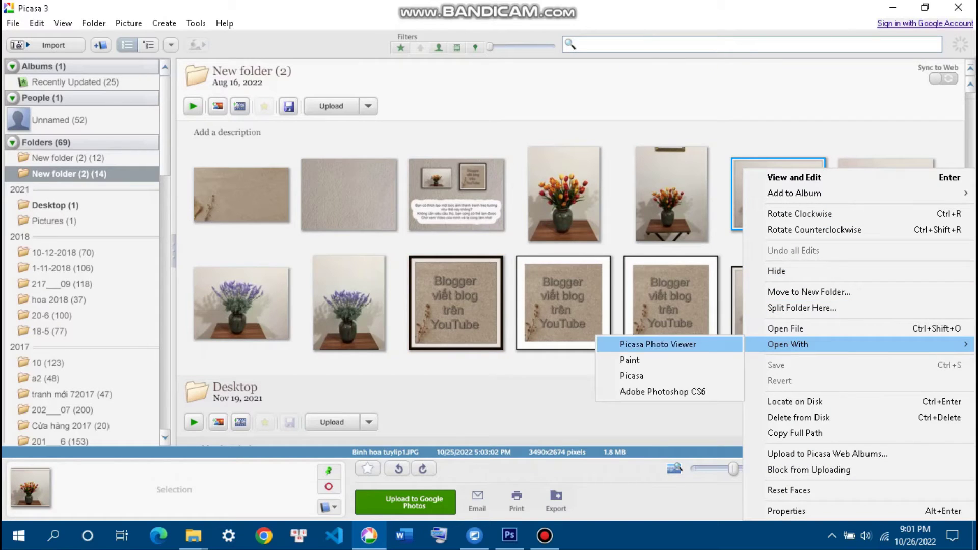
click(662, 391)
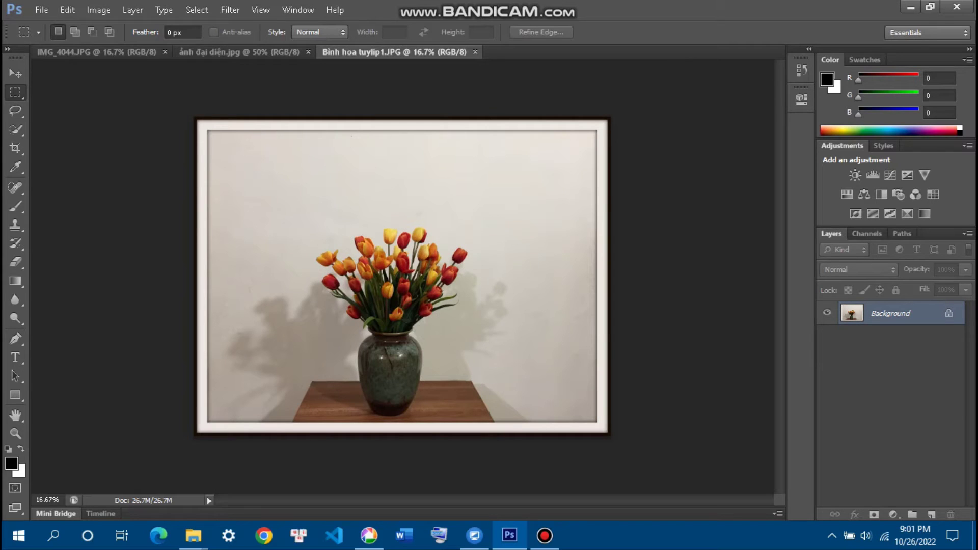
Step: Float the IMG_4044.JPG wall document in its own window and copy the framed Blogger picture onto it with the Move tool
drag(112, 52, 432, 91)
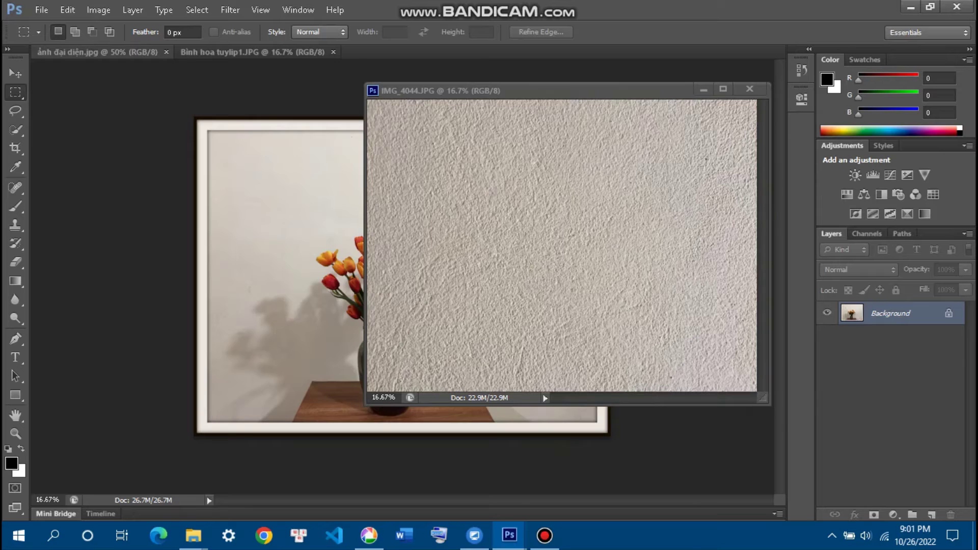
click(97, 53)
click(15, 74)
drag(309, 191, 626, 187)
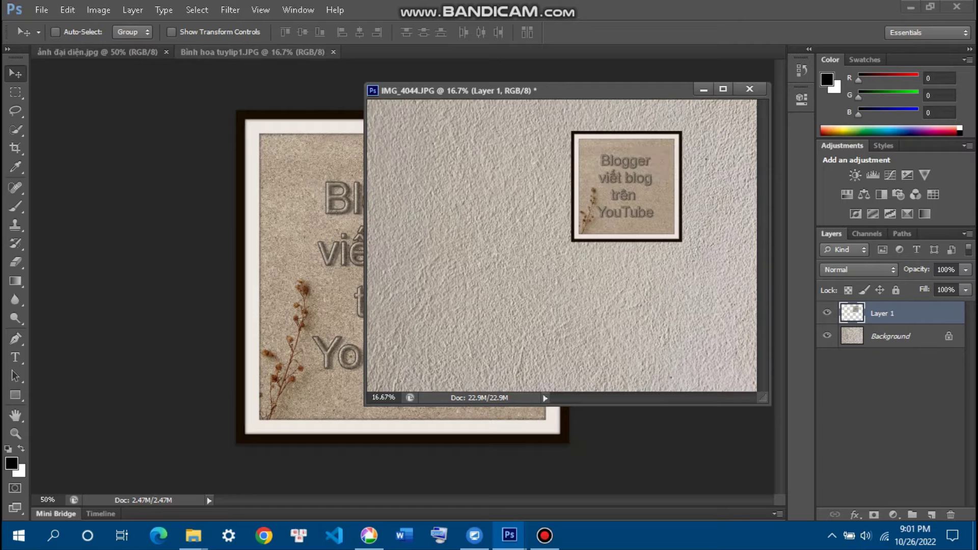
Step: Copy the framed tulip picture onto the wall image, dock the wall document again, and reposition the tulip picture to expose its upper-left frame corner
key(ctrl+Tab)
drag(255, 205, 475, 203)
drag(474, 90, 428, 54)
drag(404, 240, 313, 225)
drag(314, 186, 415, 213)
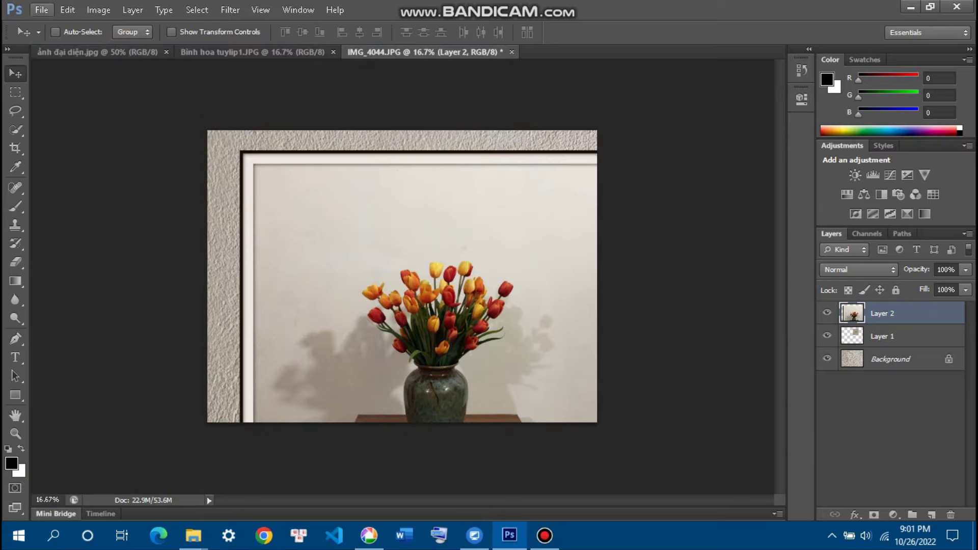
Step: Scale the tulip picture to about 59% width and 47% height, and move it to the upper-left part of the wall
click(68, 9)
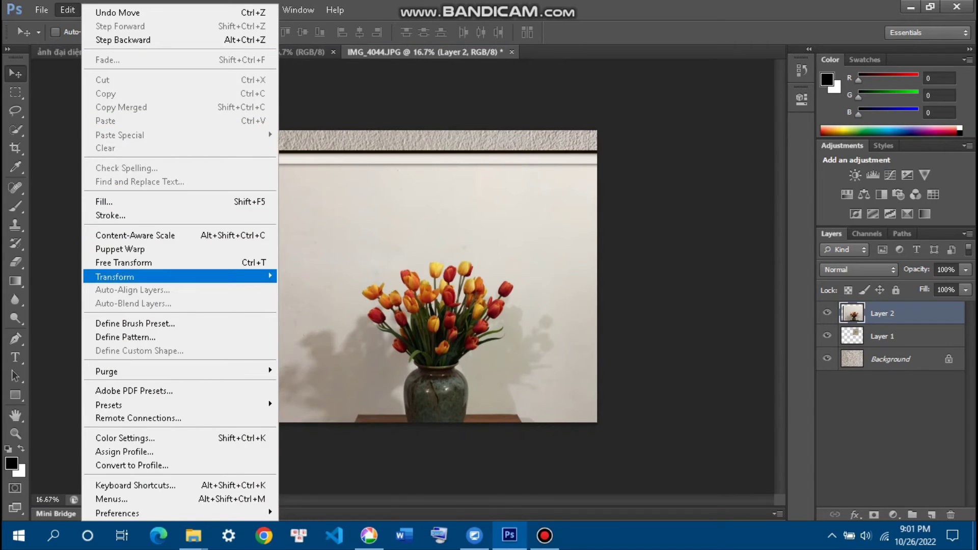
mouse_move(153, 276)
click(306, 296)
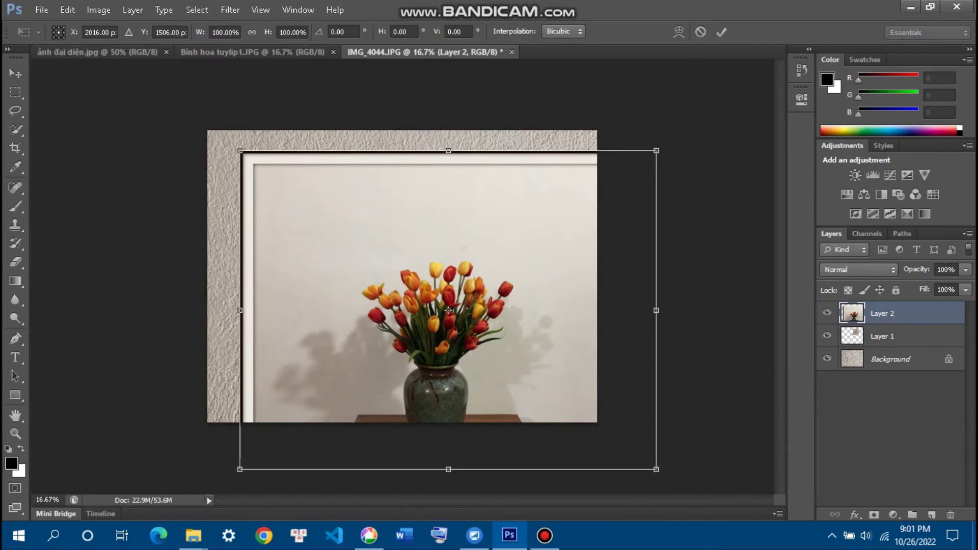
drag(240, 151, 410, 321)
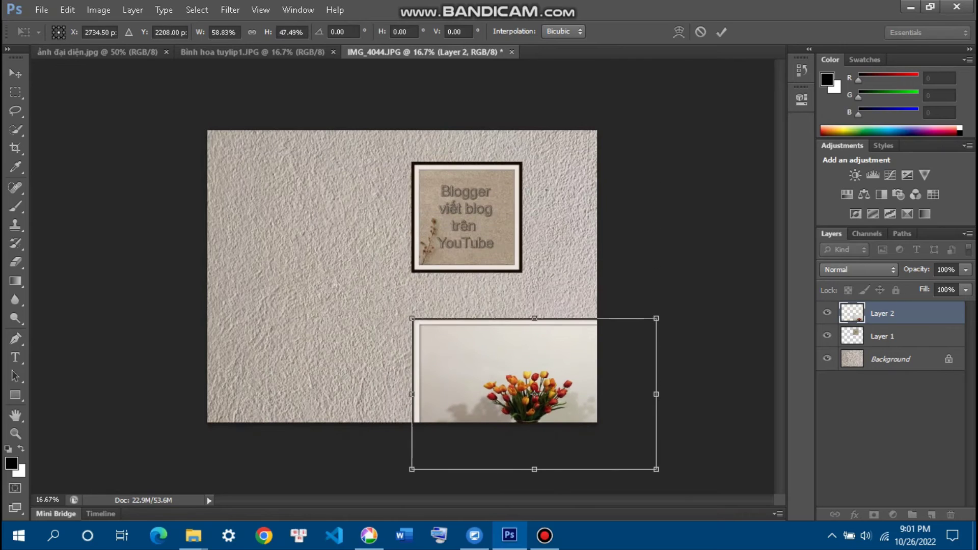
drag(484, 360, 392, 270)
drag(440, 306, 330, 230)
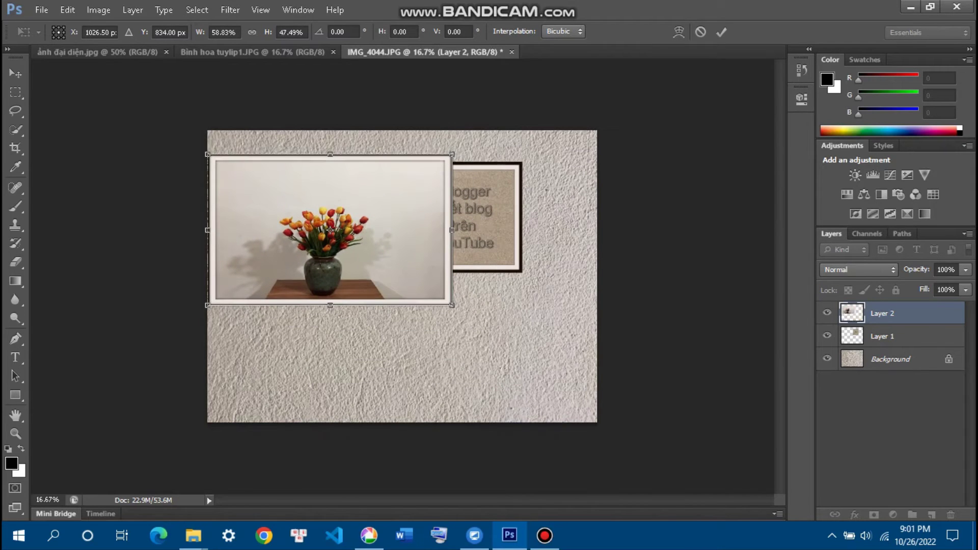
Step: Shrink the tulip picture further to about 36% width and 32% height, place it left of the Blogger picture, and apply the transformation
drag(207, 153, 236, 162)
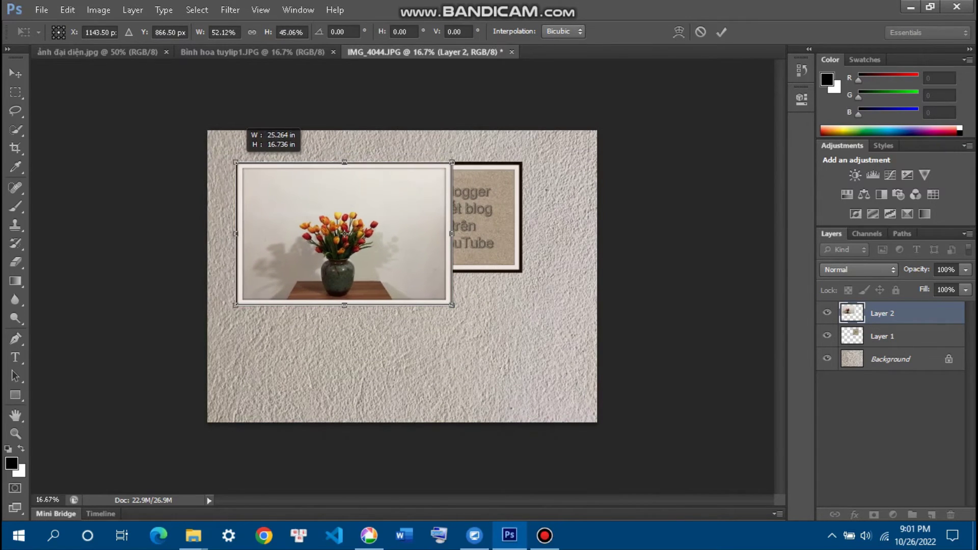
drag(326, 235, 332, 234)
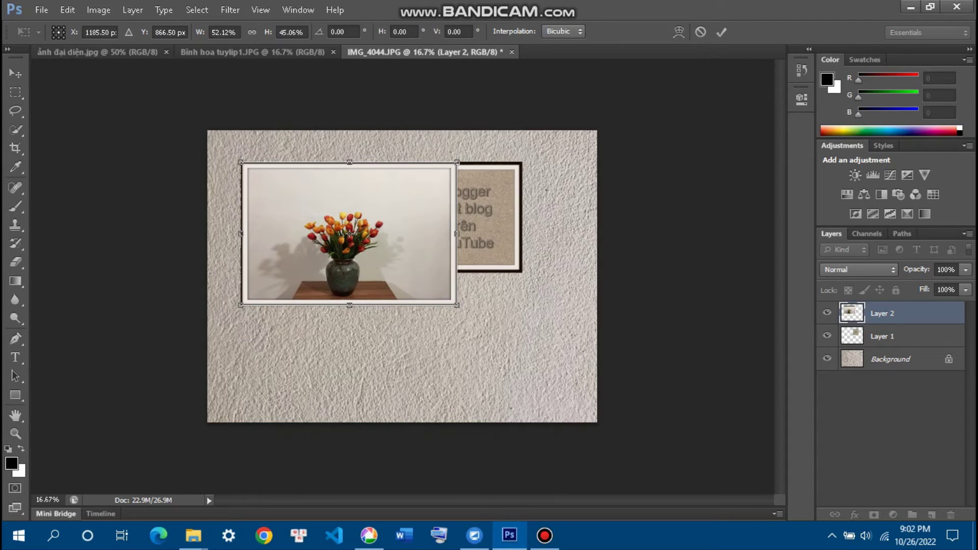
drag(241, 162, 289, 195)
drag(346, 250, 325, 217)
drag(244, 162, 263, 171)
drag(336, 219, 324, 214)
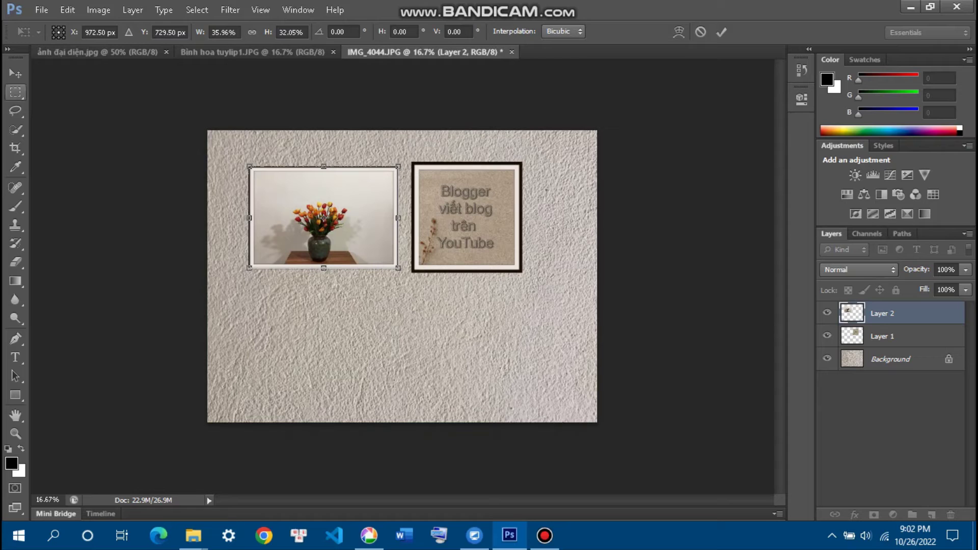
click(15, 74)
click(417, 211)
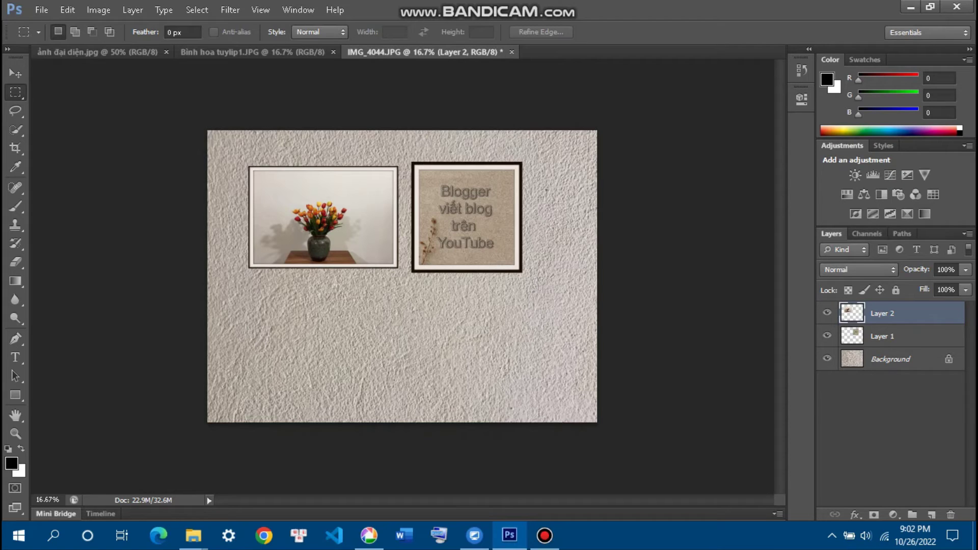
Step: Move the Blogger picture slightly right and up on the wall, and shift the tulip picture slightly right
click(891, 336)
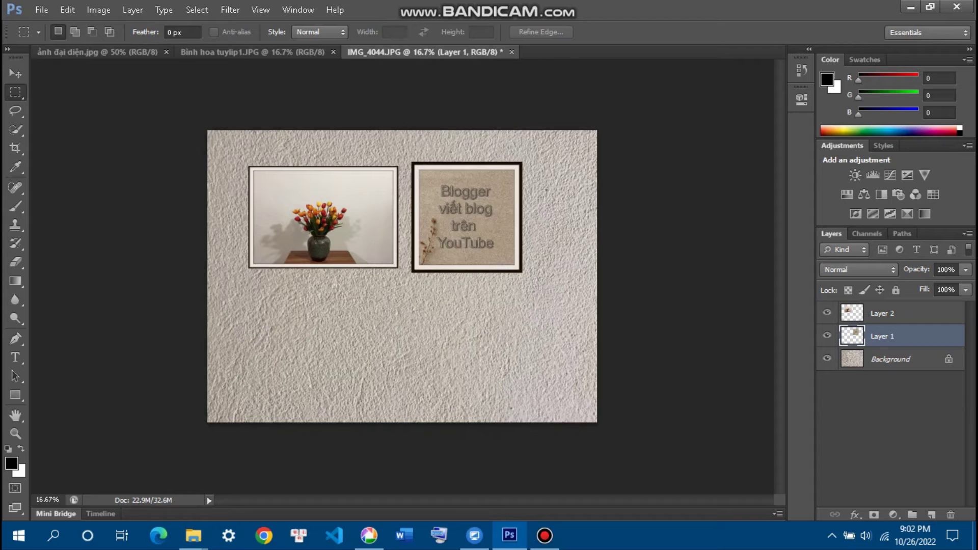
key(v)
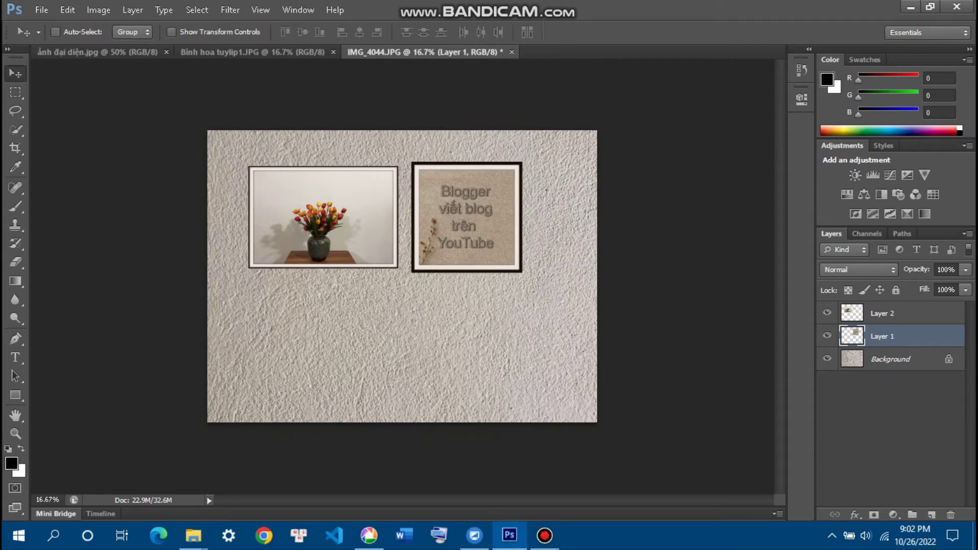
drag(506, 195, 519, 191)
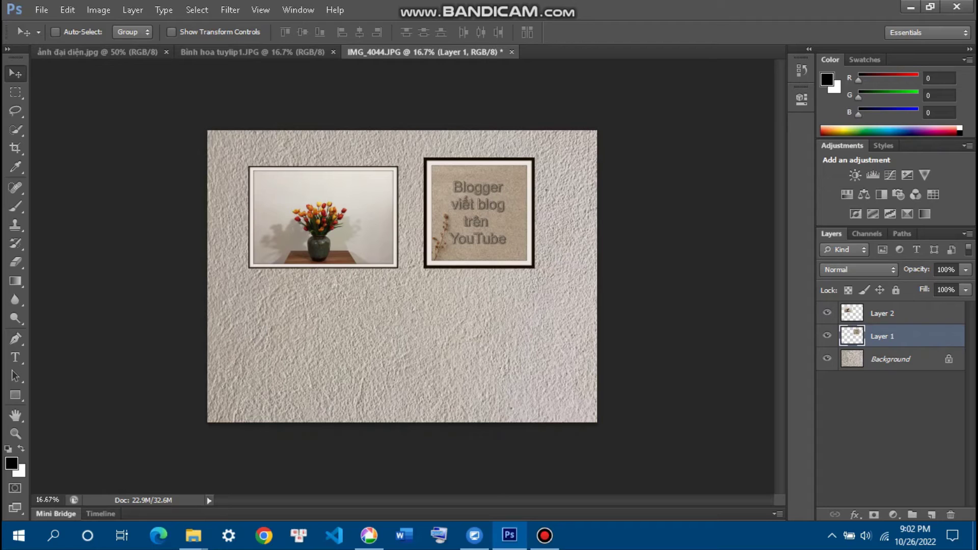
click(900, 313)
drag(299, 217, 308, 220)
drag(310, 182, 310, 182)
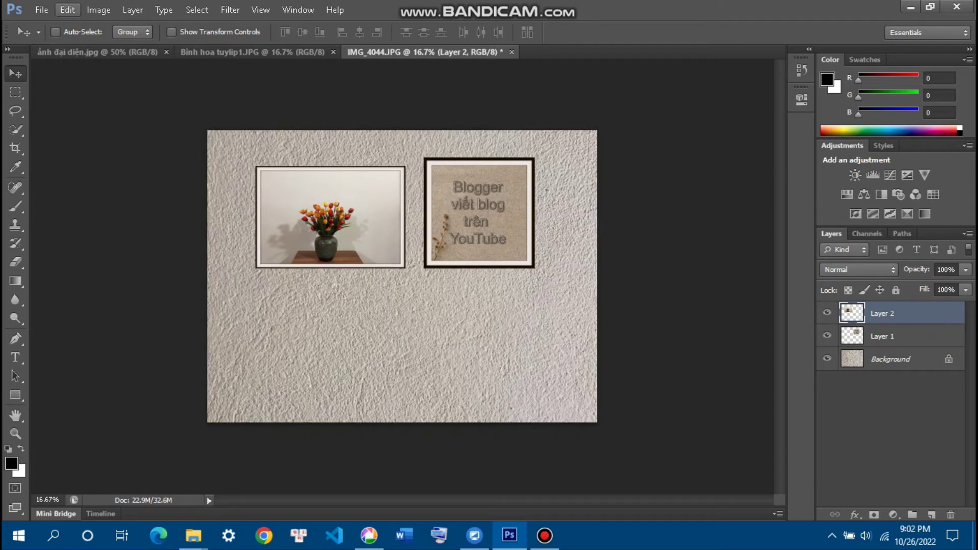
Step: Scale the tulip picture to about 90% width and 98% height, move it slightly up and left, and apply the transformation
click(68, 10)
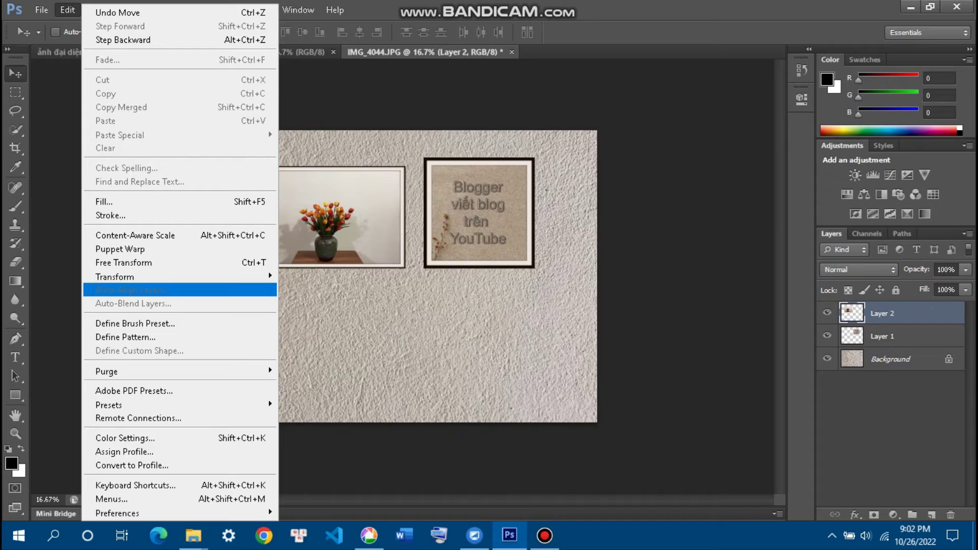
mouse_move(178, 276)
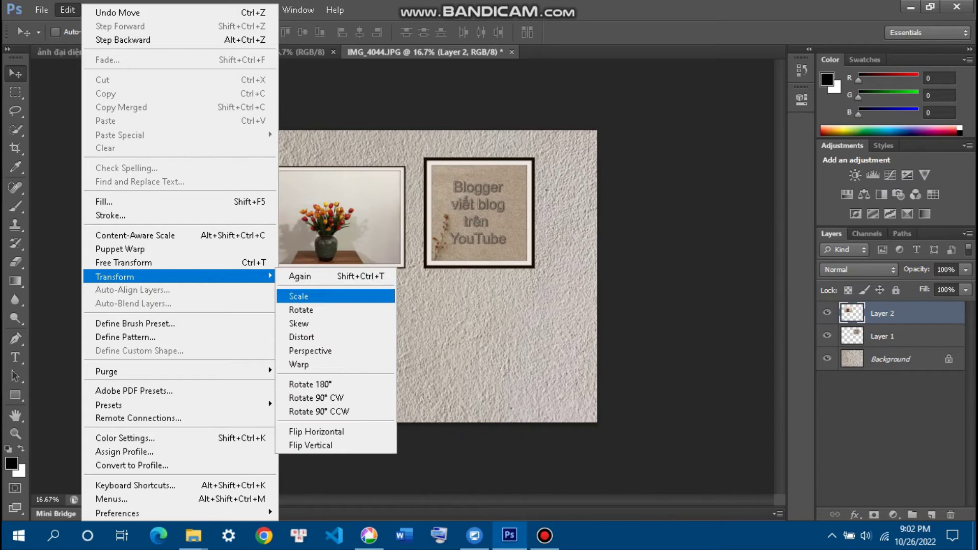
click(306, 295)
drag(256, 167, 272, 169)
drag(336, 217, 330, 213)
key(v)
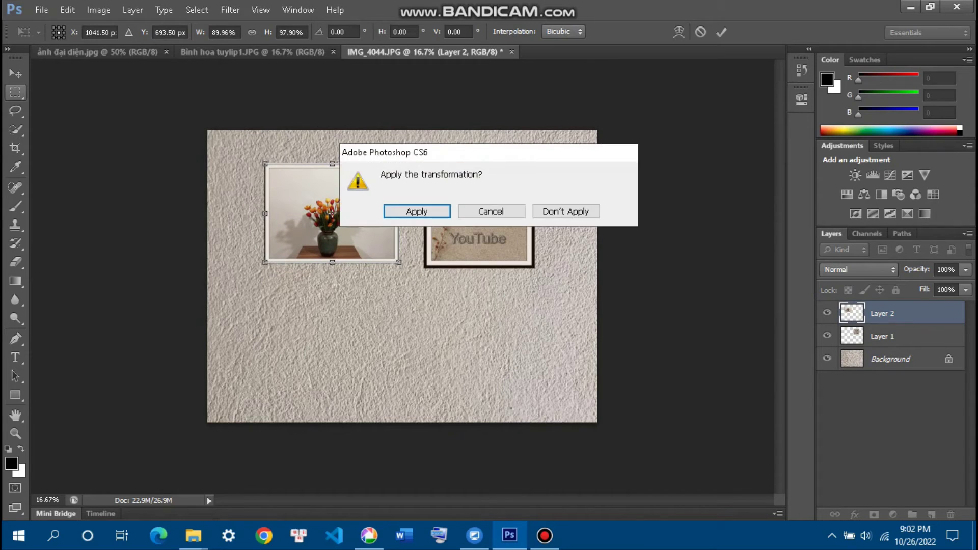
key(Return)
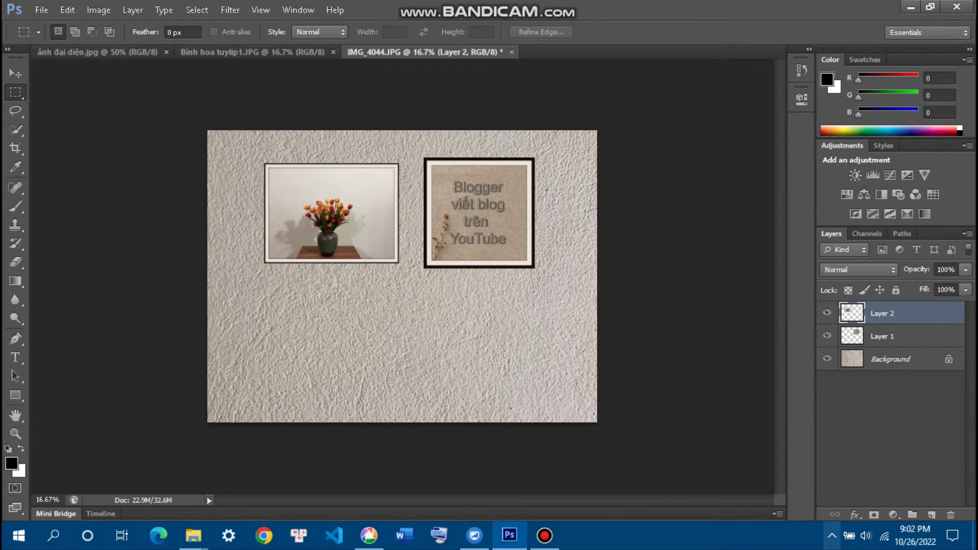
Step: Enable a Drop Shadow layer style on the tulip picture's layer and show its settings beside the picture
click(854, 515)
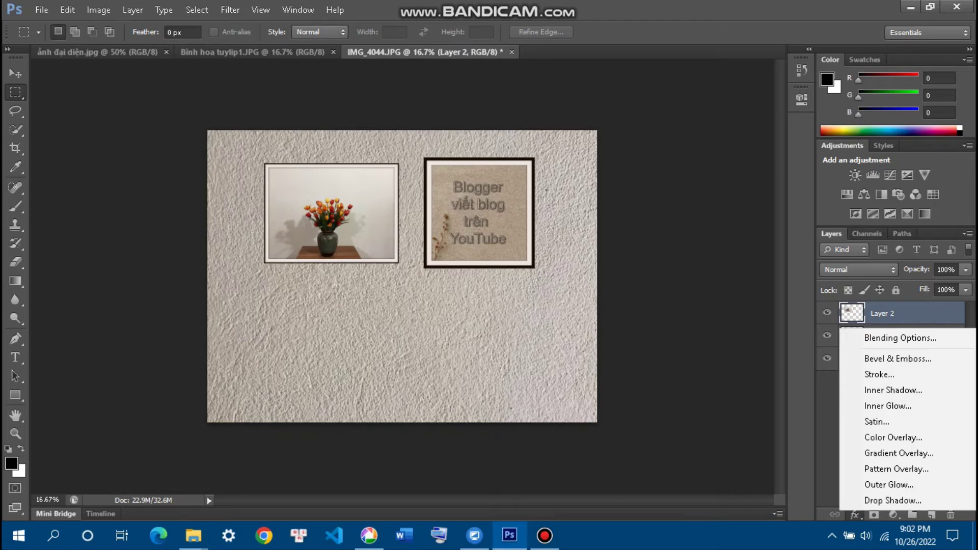
click(900, 338)
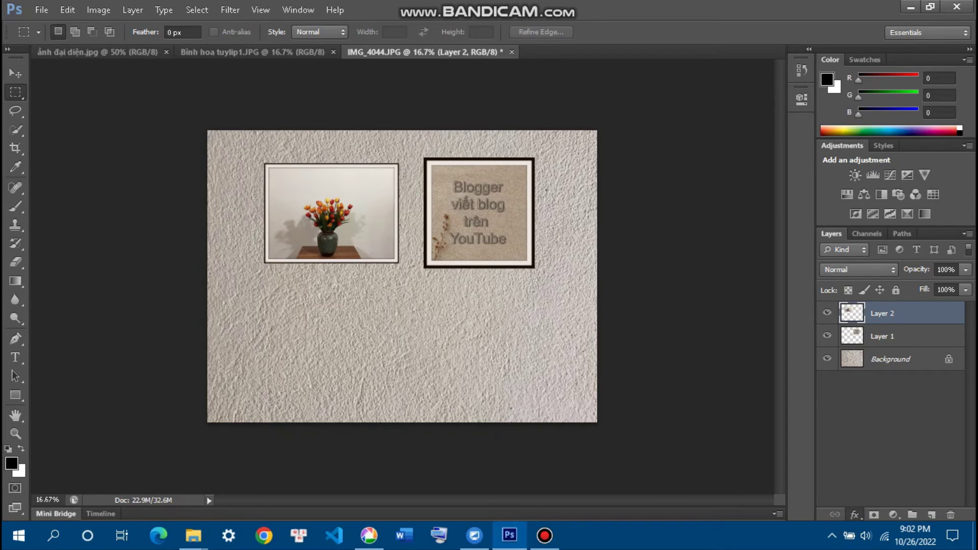
drag(517, 66, 723, 75)
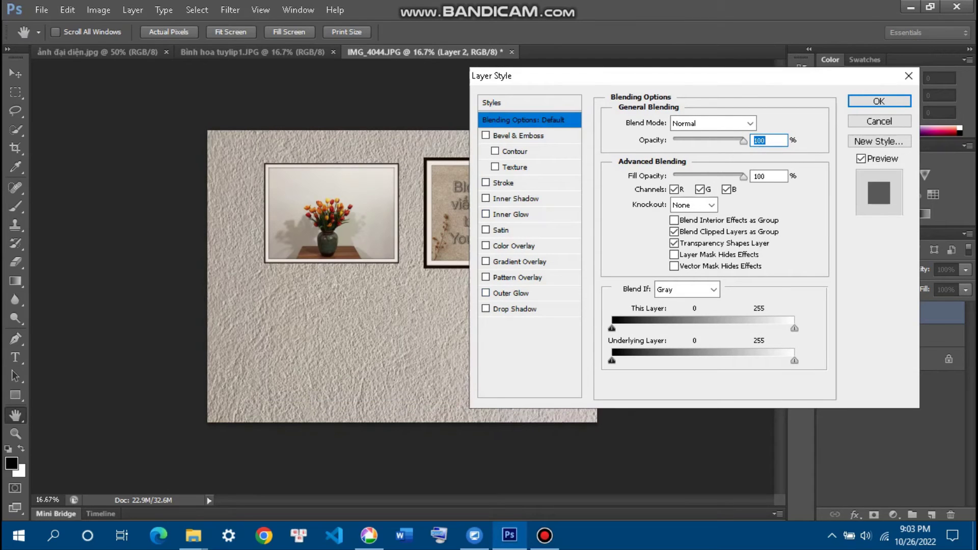
click(485, 308)
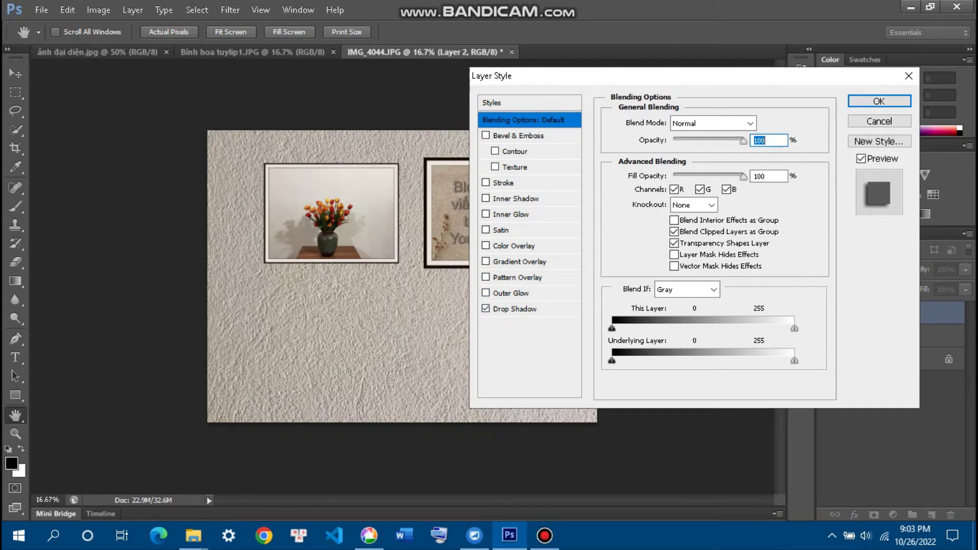
click(514, 310)
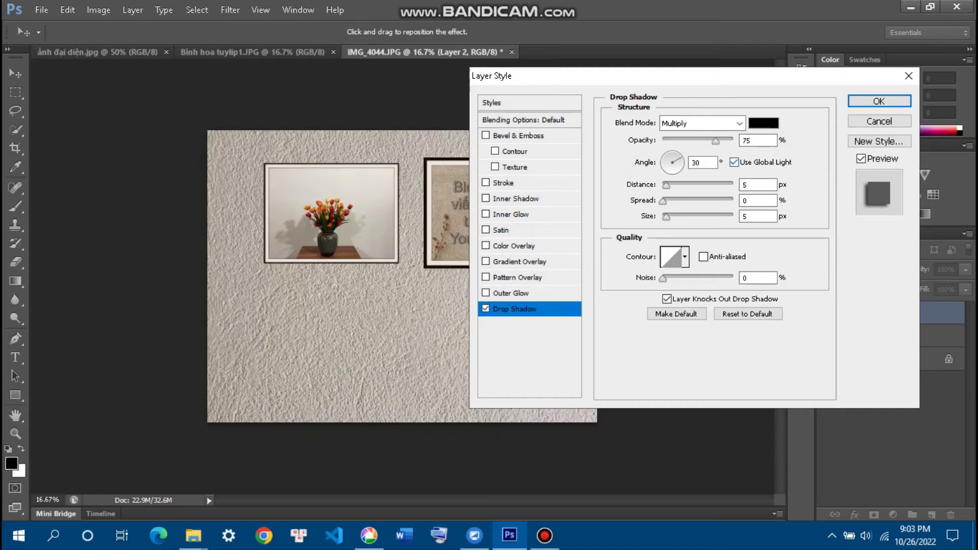
Step: Set the tulip picture's drop shadow to 50% opacity, 48° angle, 47 px distance, 23% spread and 103 px size, and apply it
mouse_move(716, 141)
mouse_down()
mouse_move(687, 141)
mouse_move(697, 140)
mouse_up()
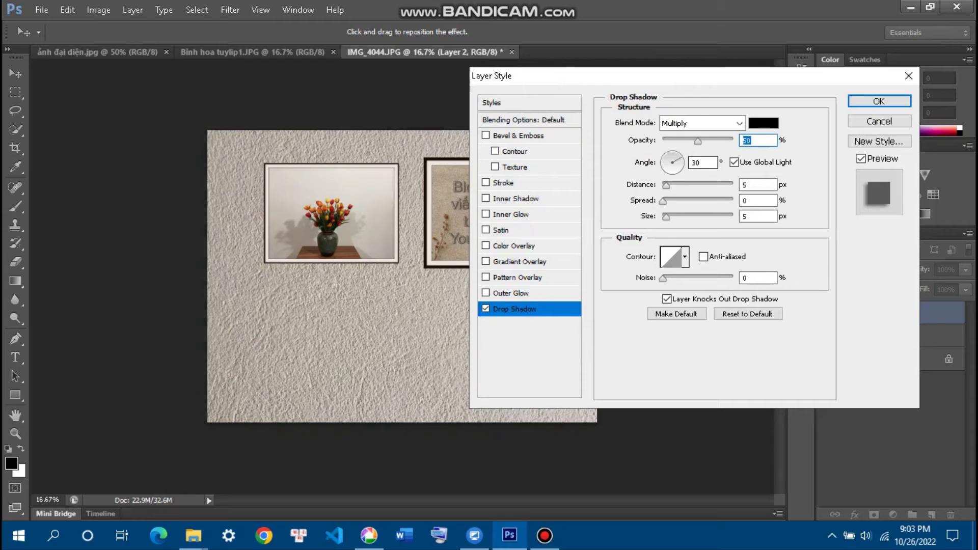
drag(665, 185, 678, 155)
double_click(693, 162)
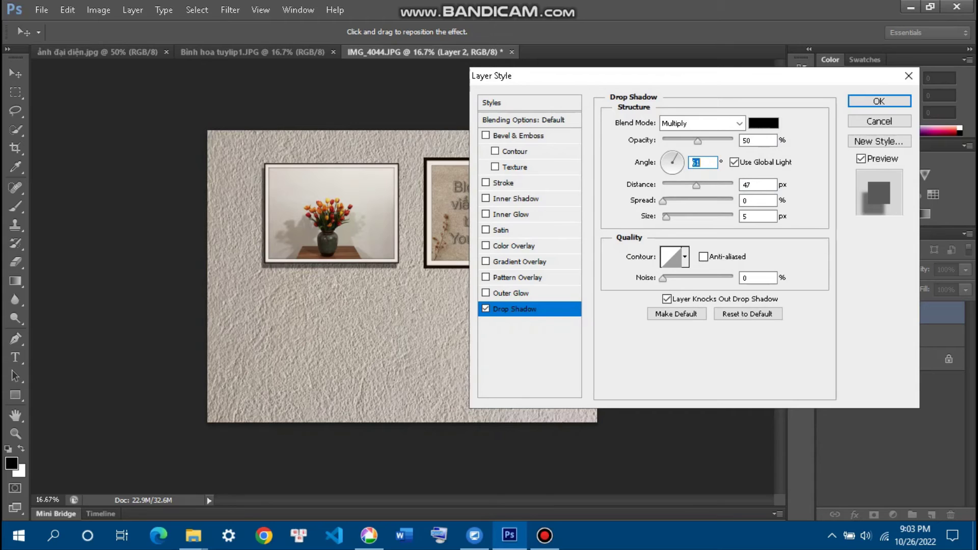
text(57)
key(shift+Down)
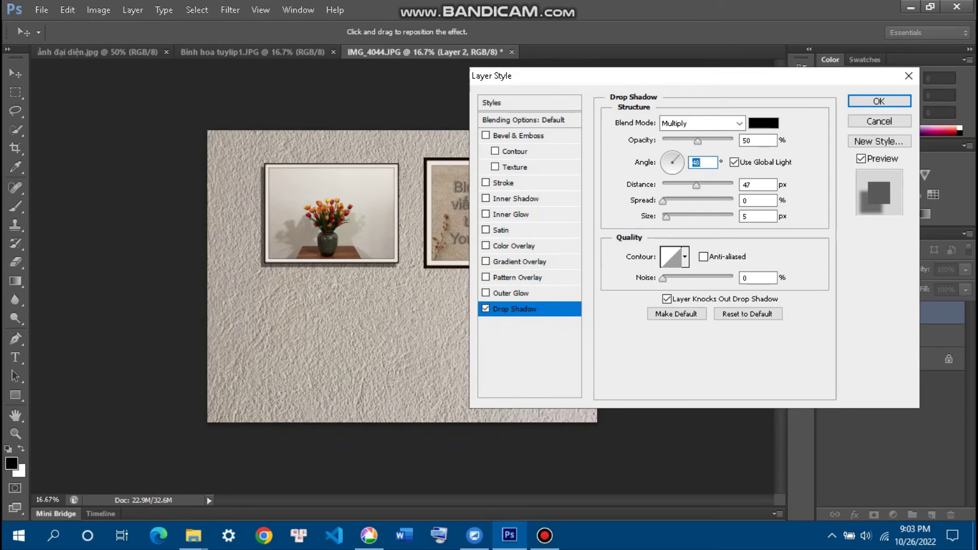
drag(663, 201, 694, 216)
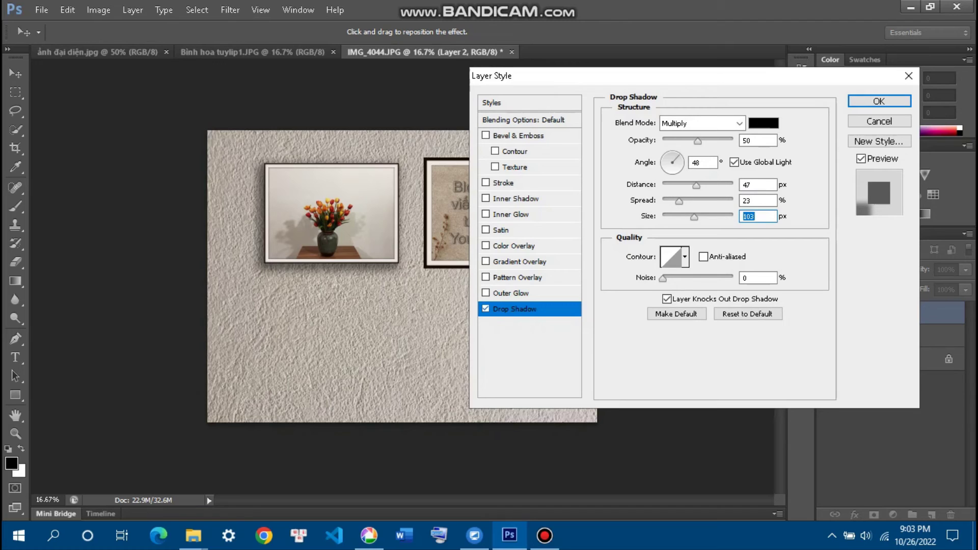
click(878, 101)
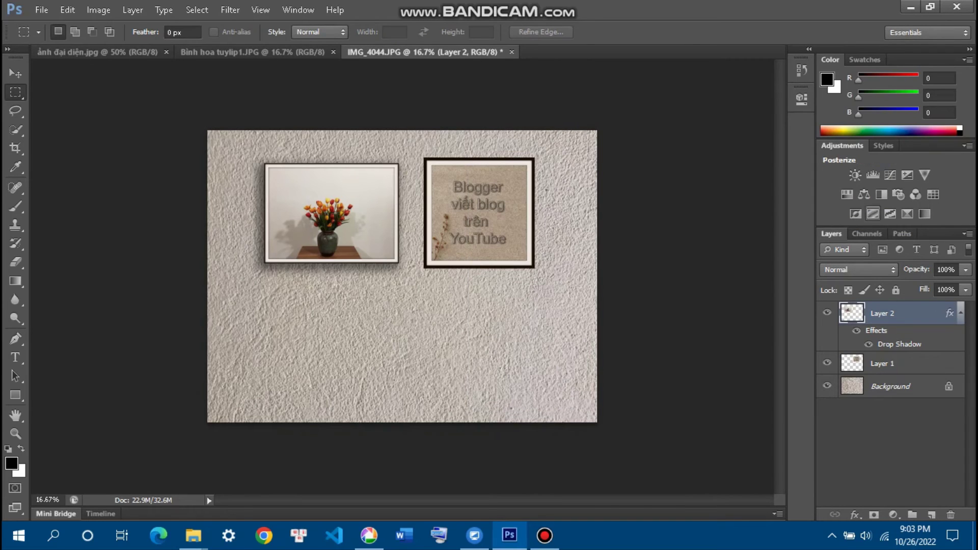
Step: Add a Drop Shadow layer style to the Blogger picture's layer, with 100% opacity and a 47° angle
click(896, 363)
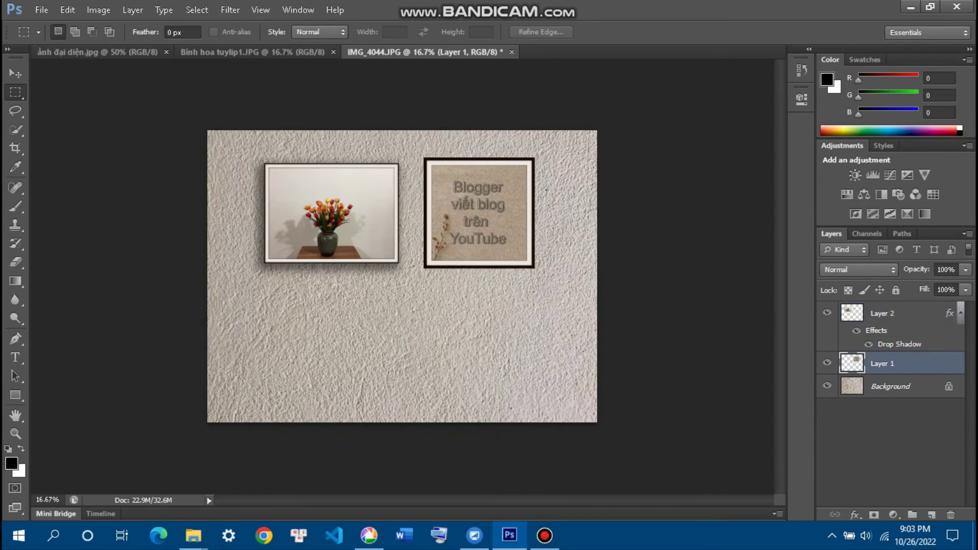
click(855, 514)
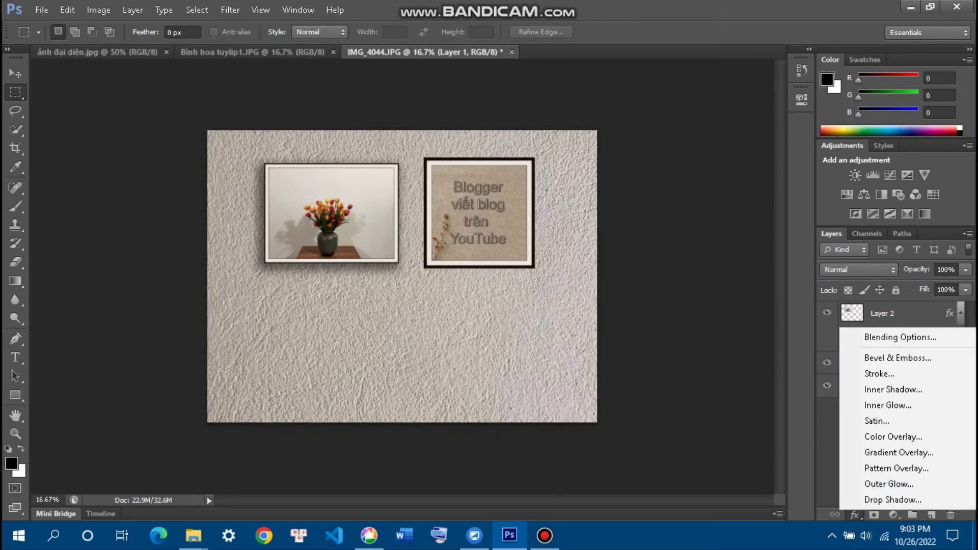
click(892, 500)
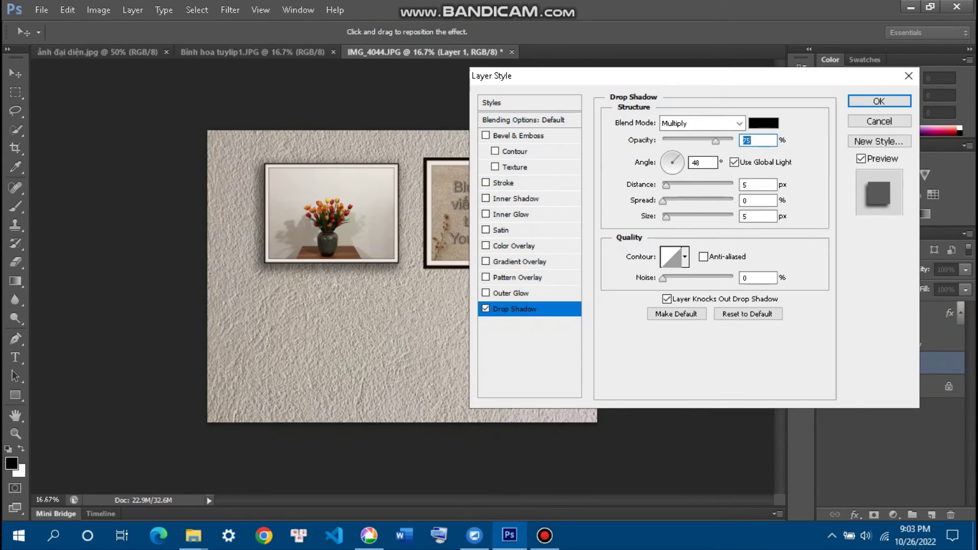
drag(716, 141, 707, 141)
text(100)
click(703, 163)
key(BackSpace)
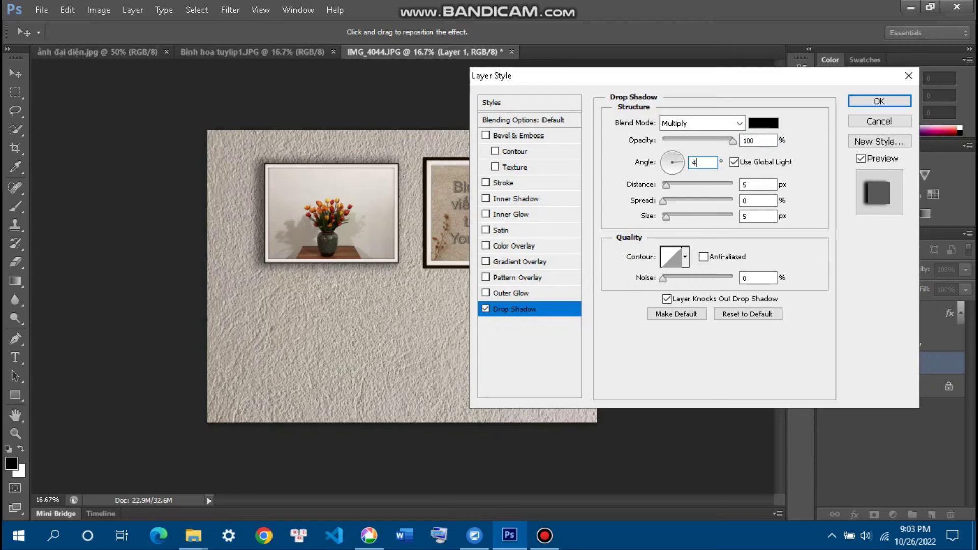
text(7)
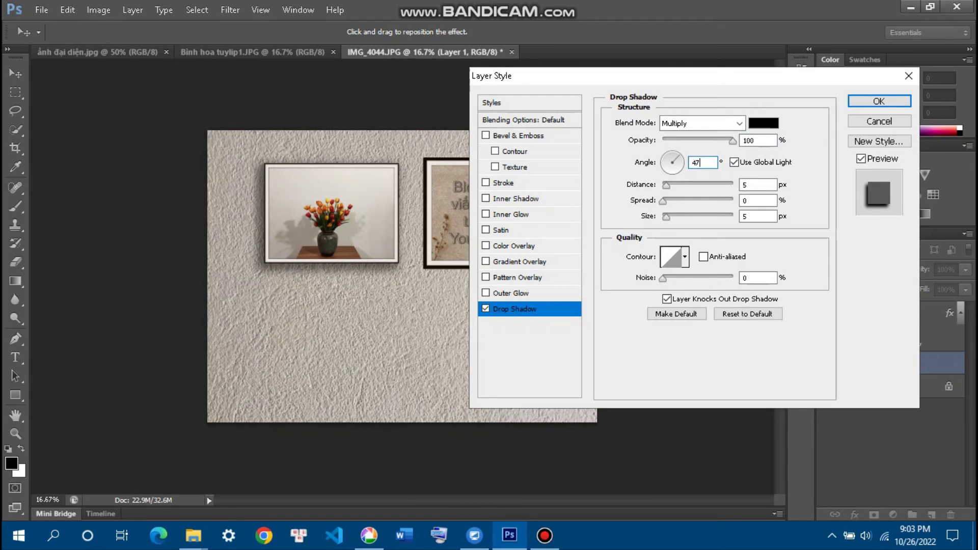
Step: Set the Blogger picture's drop shadow distance to 54 px and its size to 103 px
click(758, 185)
text(54)
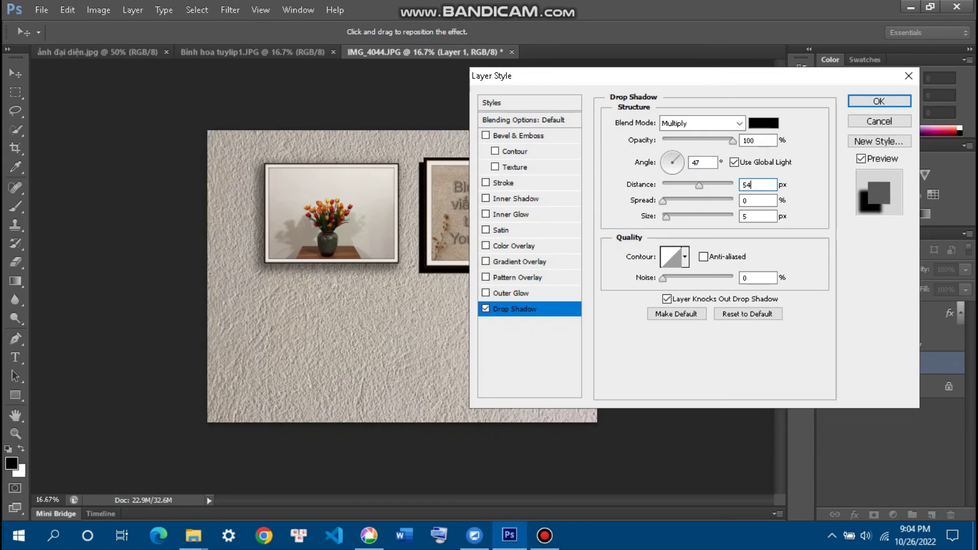
click(757, 216)
text(10)
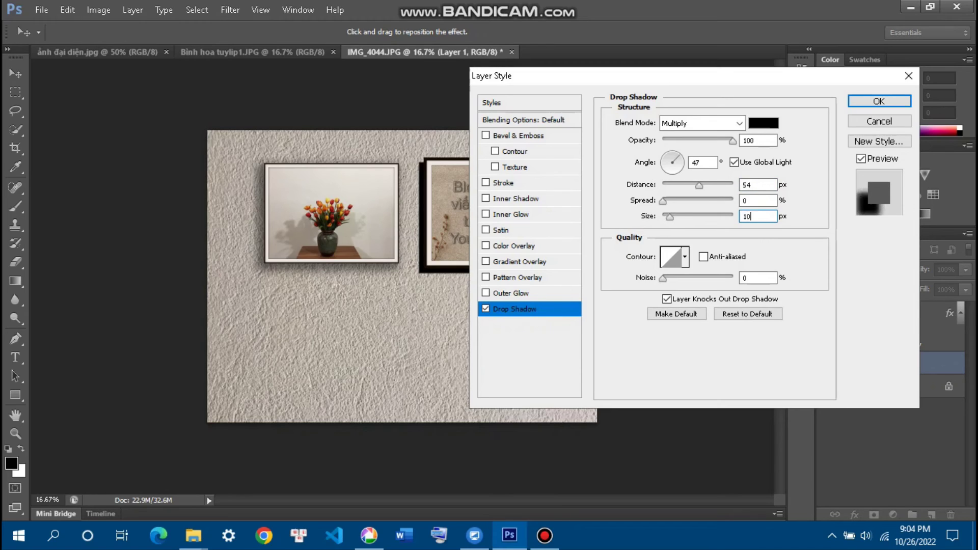
text(3)
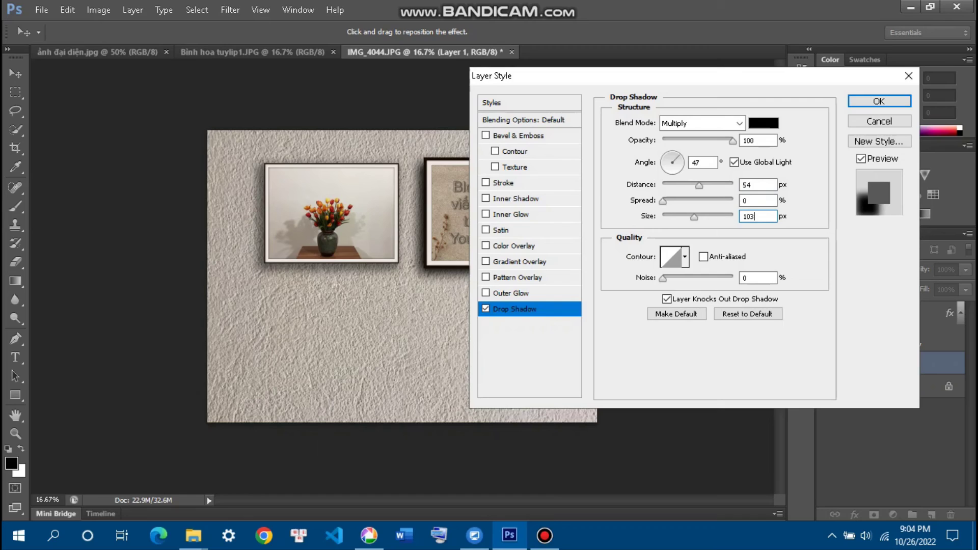
Step: Set the Blogger picture's drop shadow to 14% spread and 50% opacity, and apply the layer style
mouse_move(663, 201)
mouse_down()
mouse_move(685, 201)
mouse_move(669, 201)
mouse_up()
drag(732, 142, 697, 140)
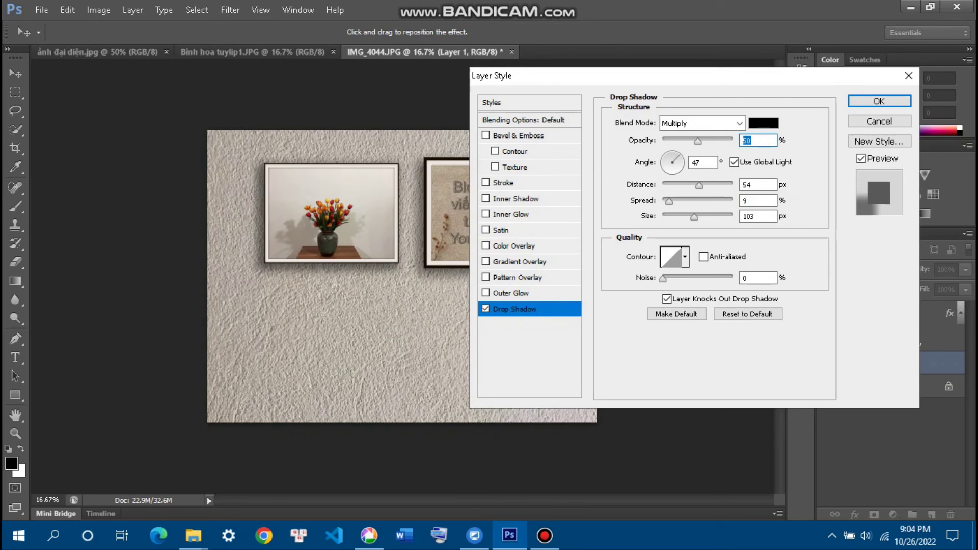
drag(669, 201, 673, 201)
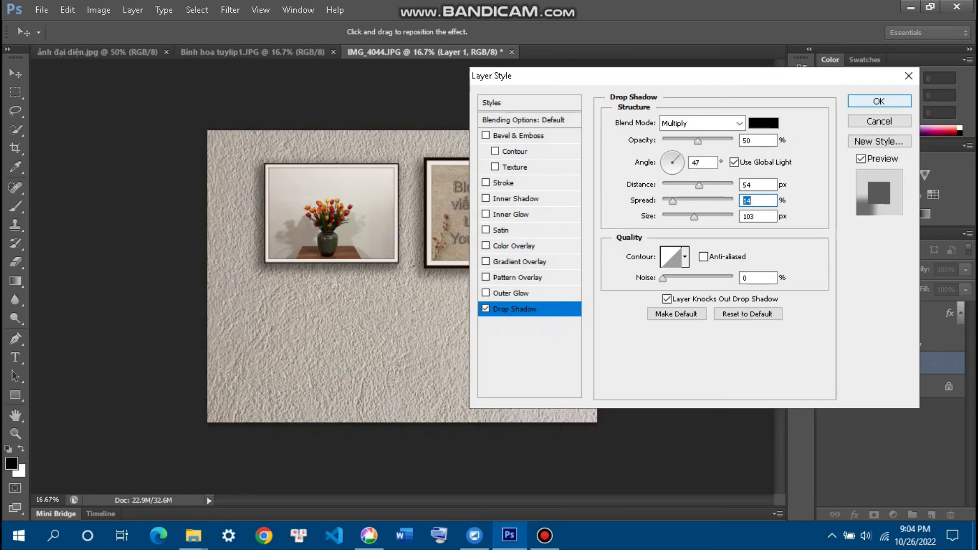
key(Return)
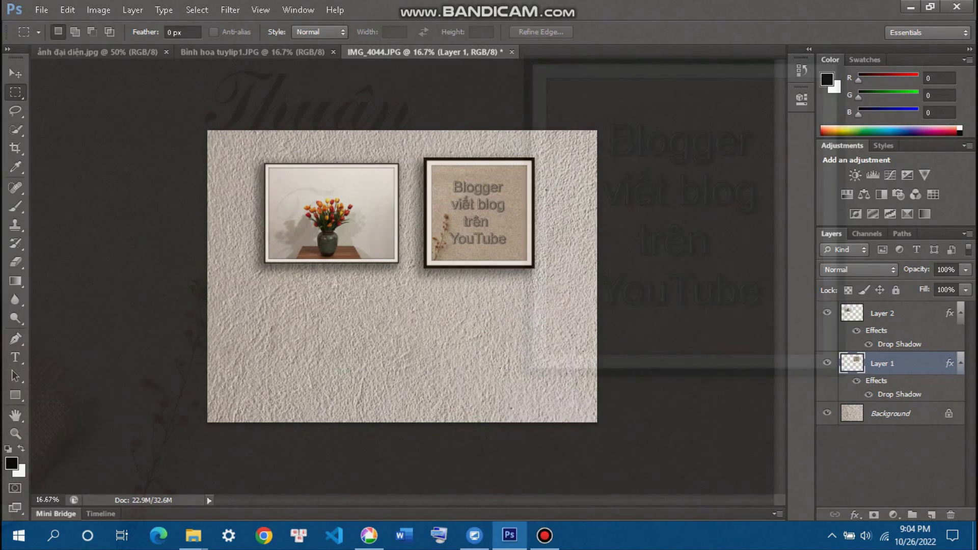
mouse_move(545, 535)
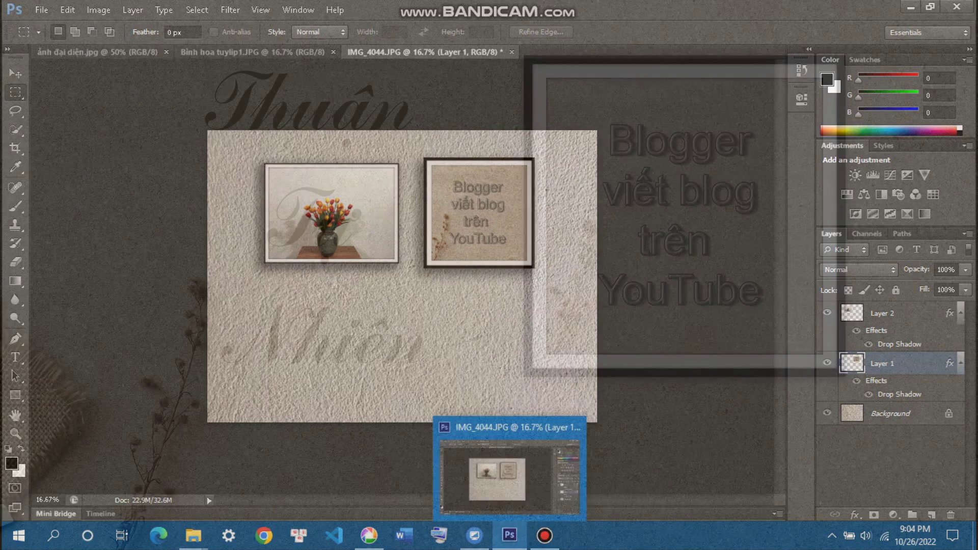